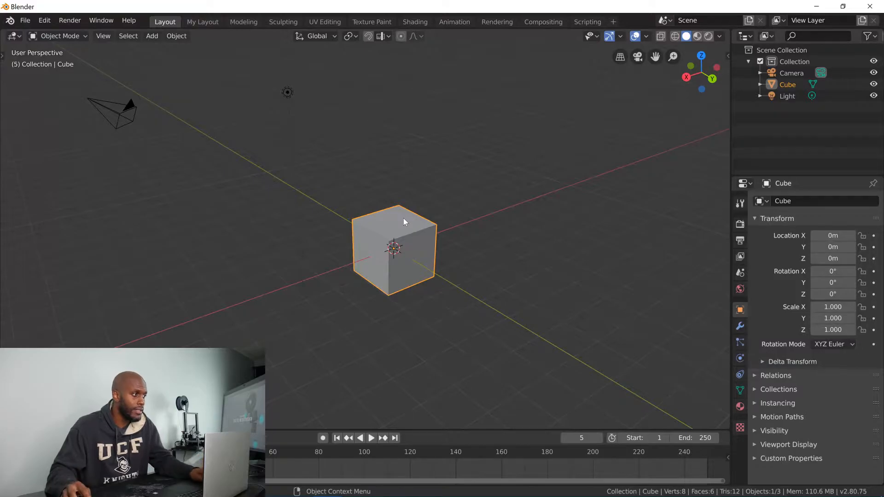
Switch the cube to Edit Mode and select the upper corner vertex nearest the viewer.
middle_click_drag(273, 237, 308, 205)
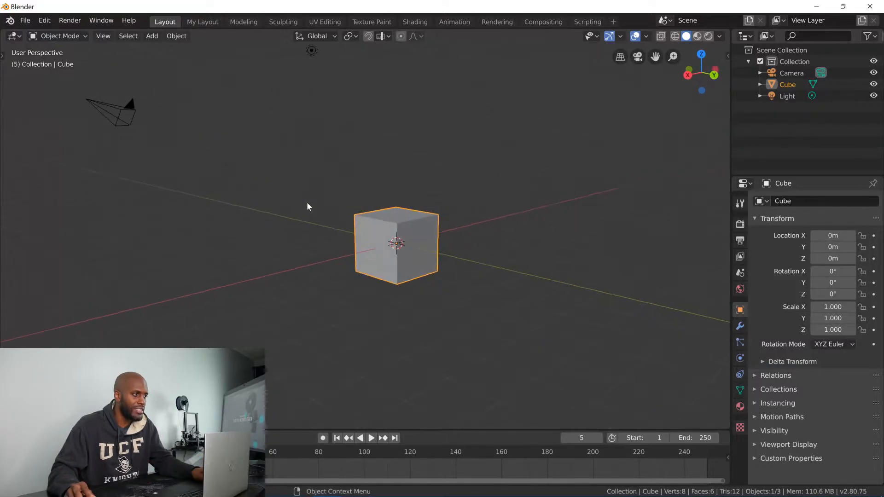
left_click(86, 37)
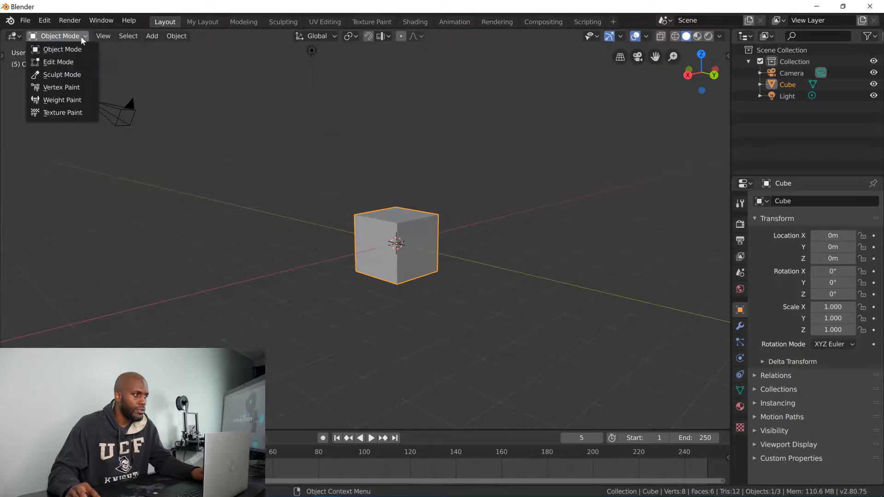
left_click(74, 62)
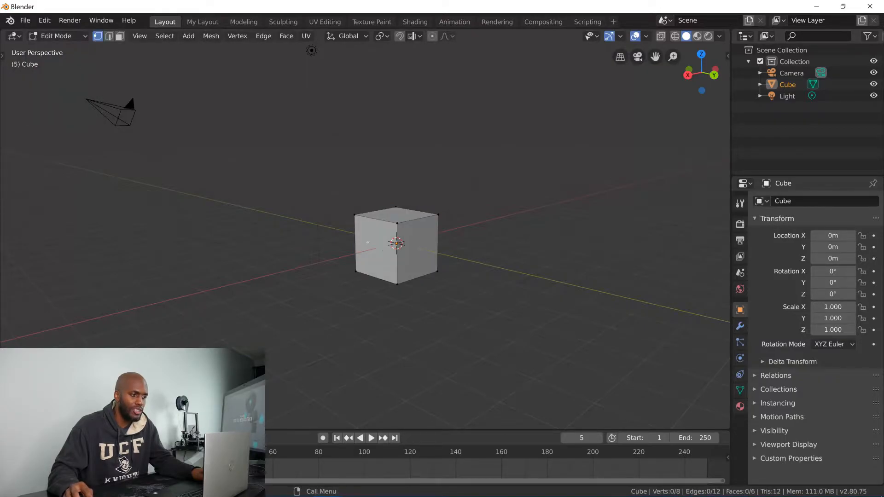
left_click(383, 215)
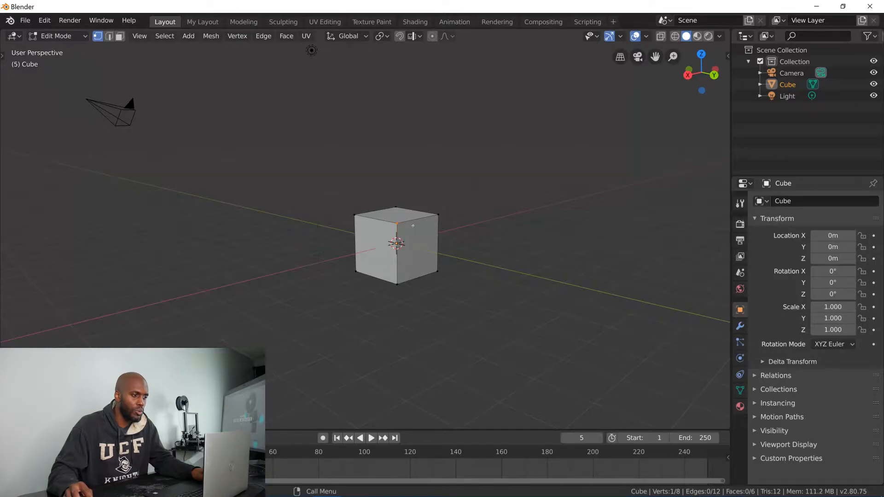
Try Sculpt Mode on the cube and return it to Object Mode.
left_click(58, 36)
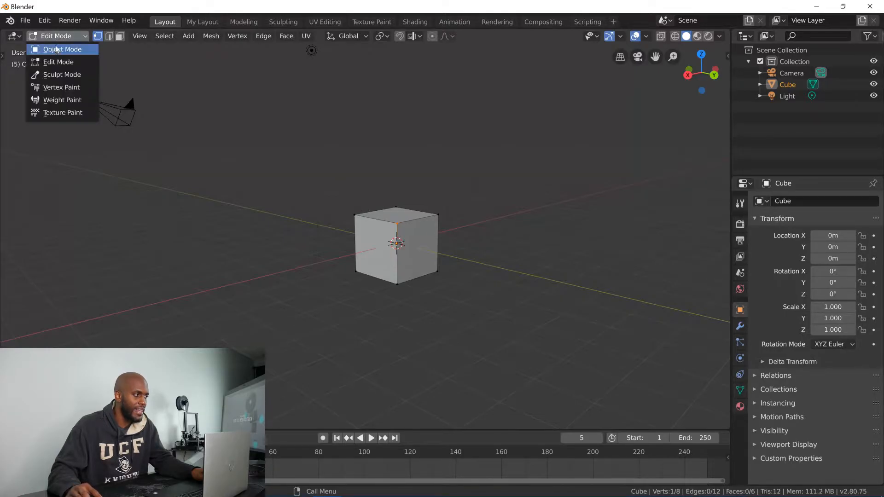
left_click(60, 74)
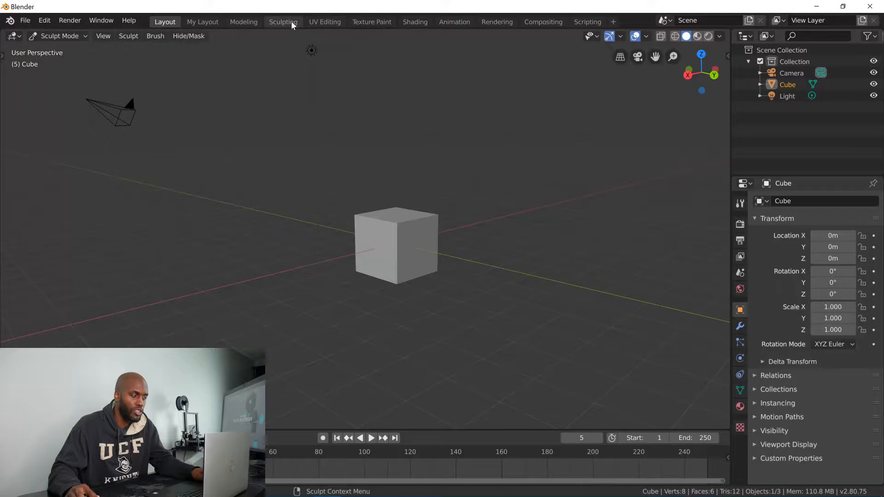
left_click(55, 36)
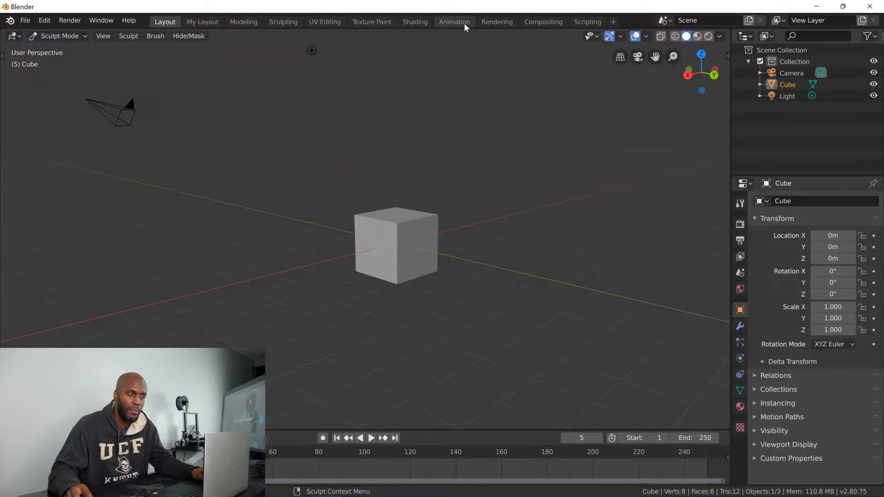
left_click(66, 37)
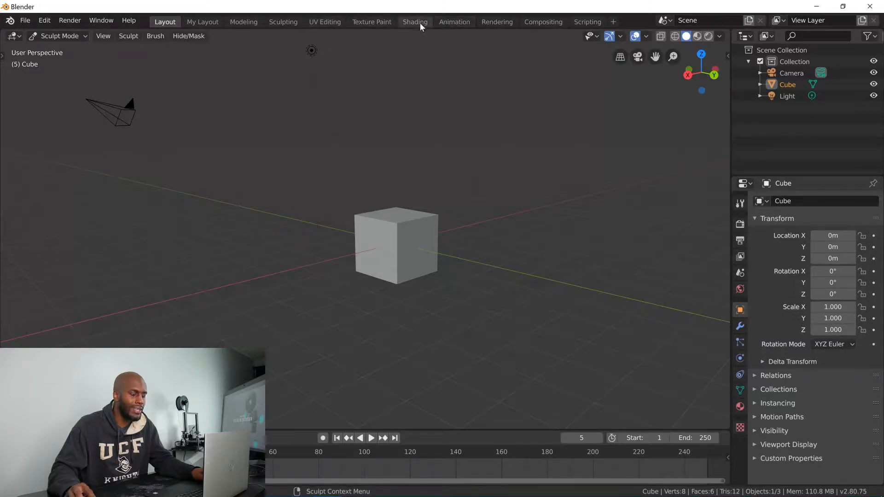
left_click(72, 37)
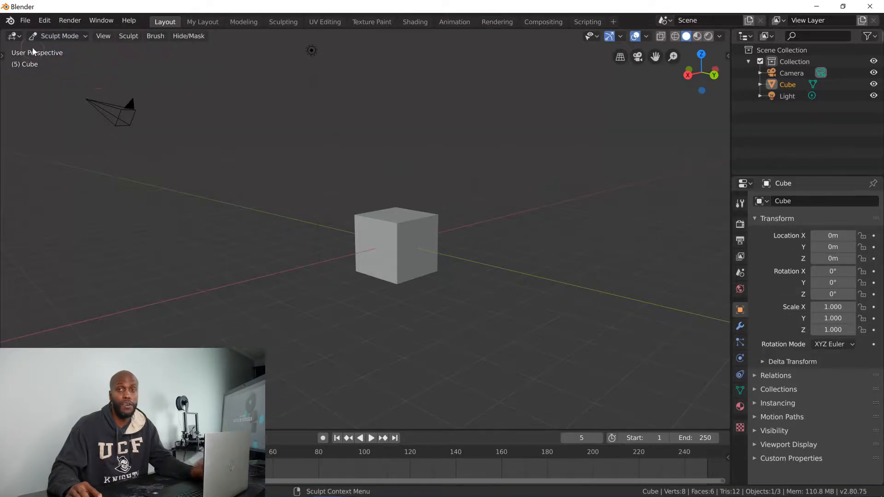
left_click(58, 36)
left_click(71, 49)
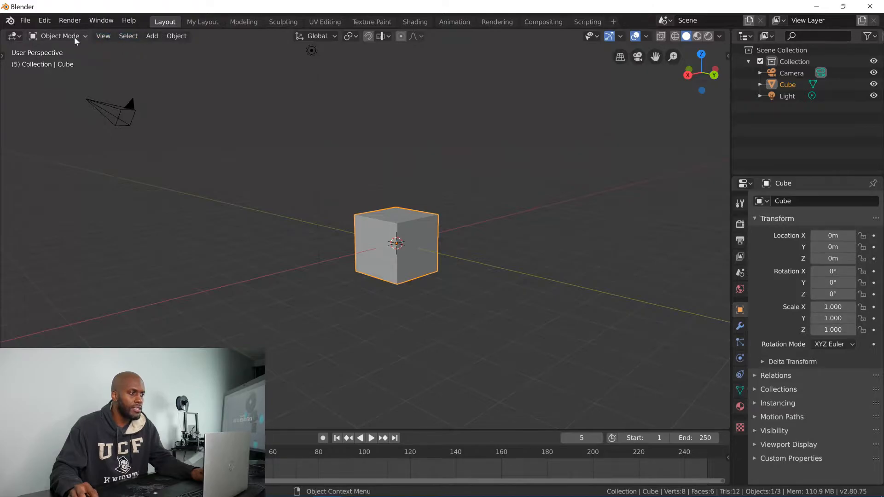
Split the 3D viewport into Quad View with top, front, right and perspective views.
left_click(104, 36)
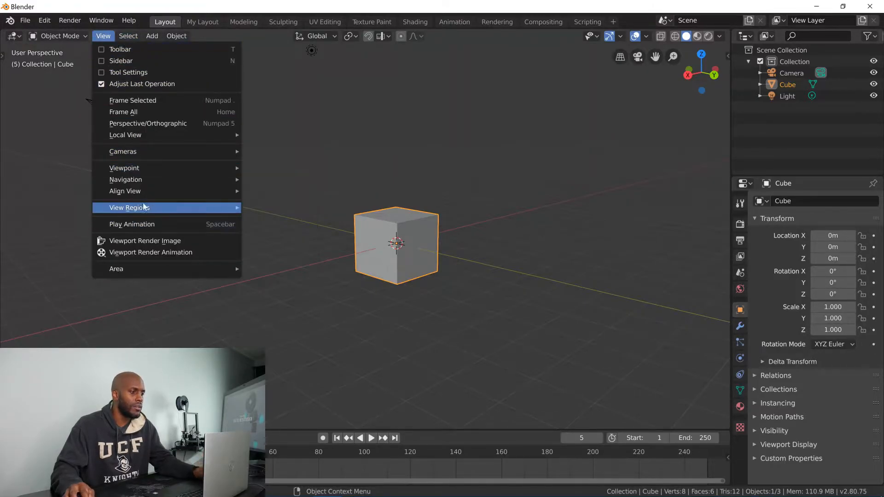
key("Escape")
left_click(101, 39)
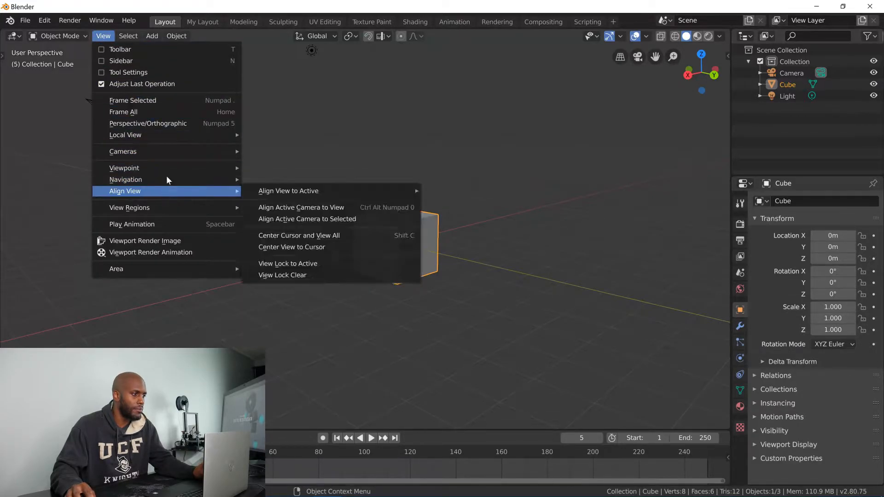
mouse_move(153, 211)
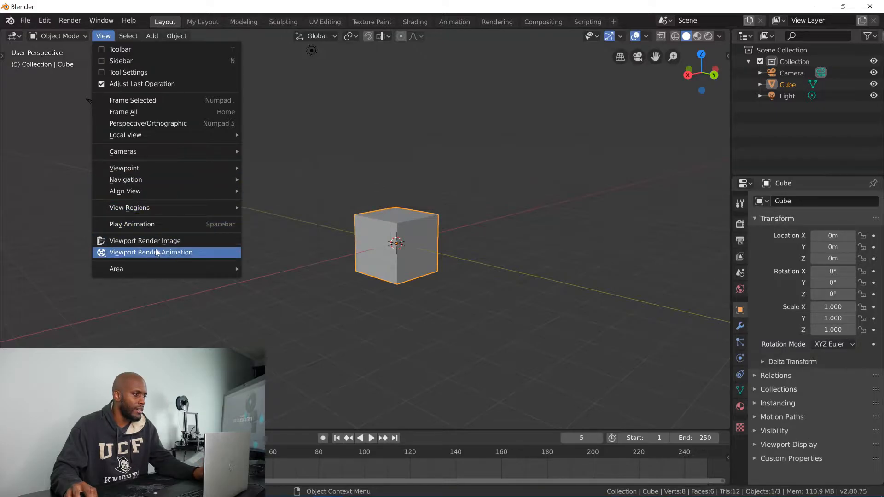
mouse_move(155, 271)
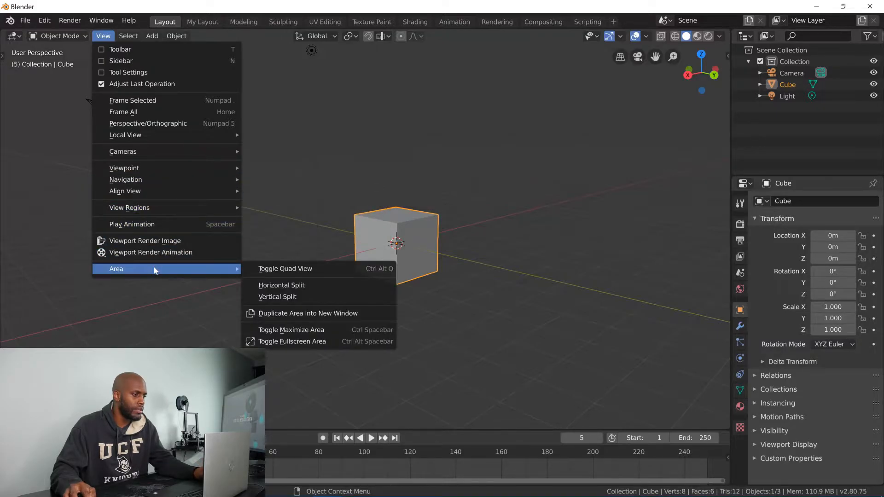
left_click(265, 268)
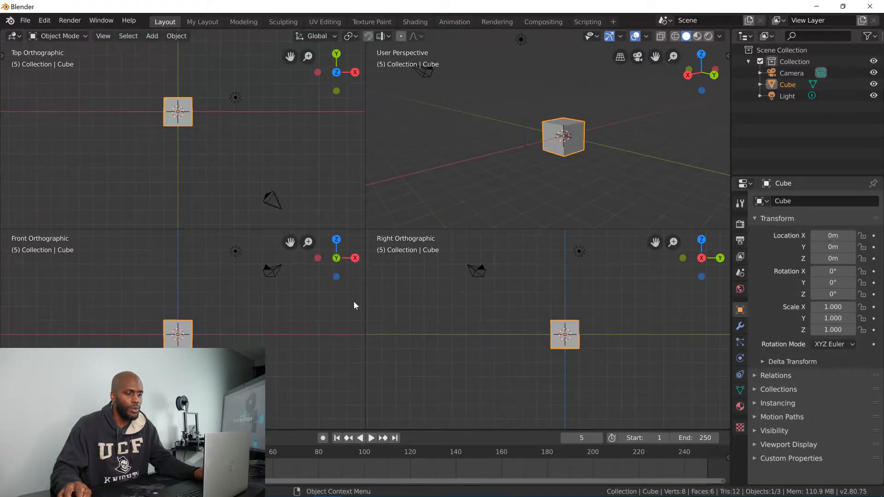
middle_click_drag(571, 131, 581, 131)
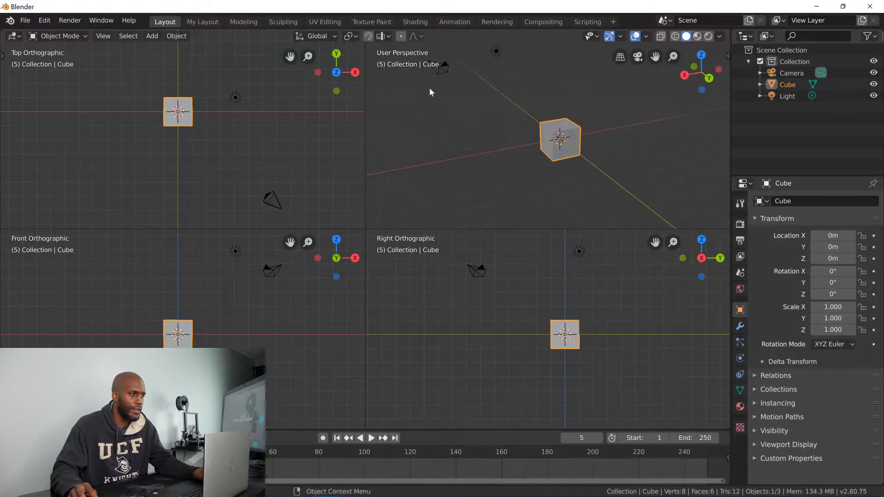
Turn Quad View off to return to the single perspective viewport.
left_click(102, 37)
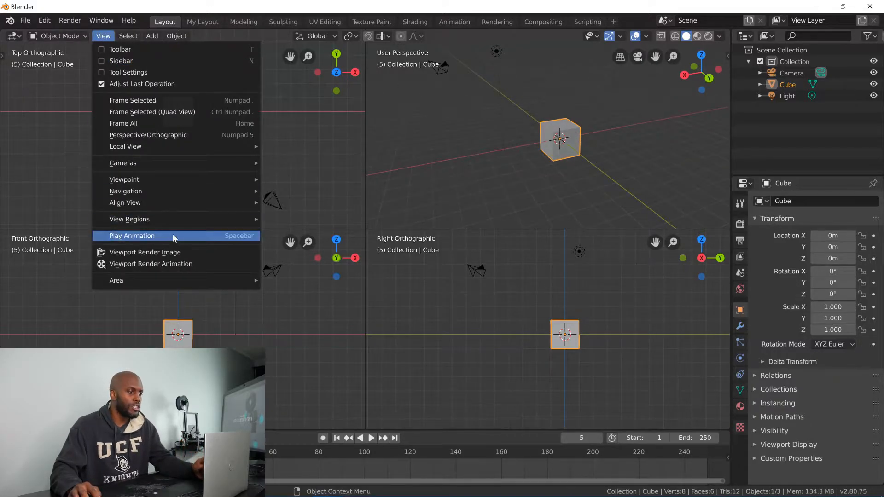
mouse_move(157, 281)
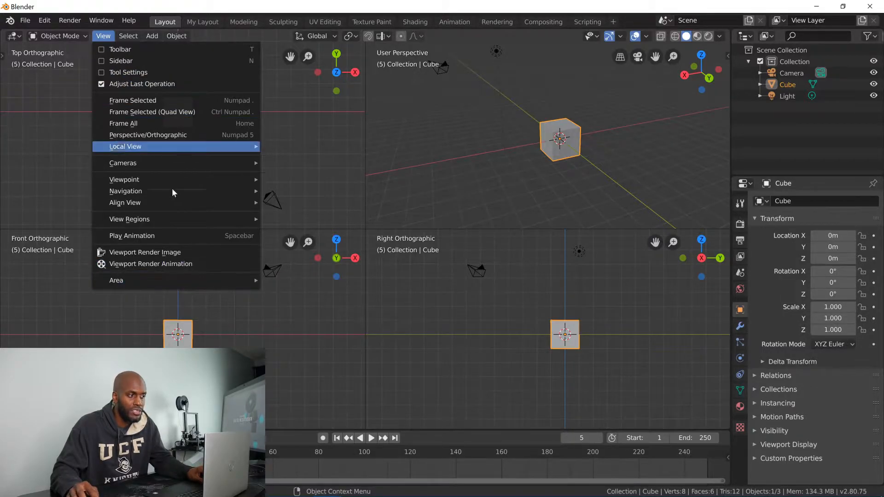
mouse_move(192, 193)
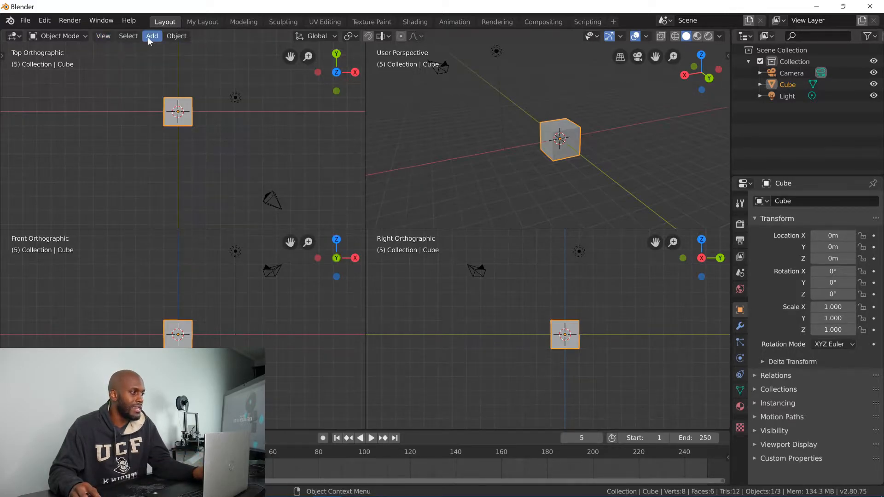
left_click(103, 36)
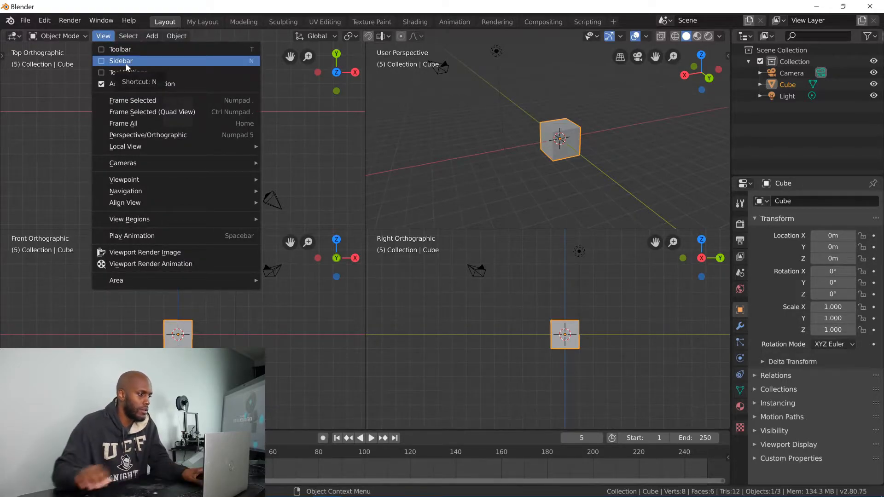
mouse_move(204, 282)
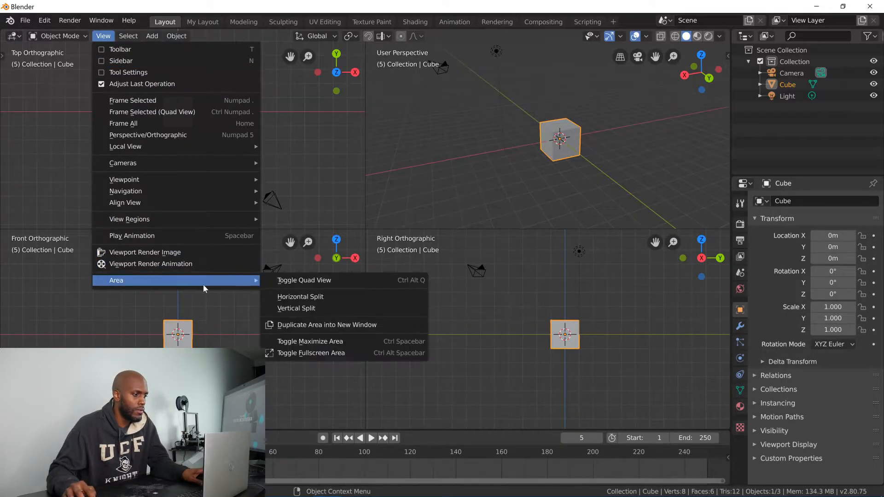
left_click(291, 283)
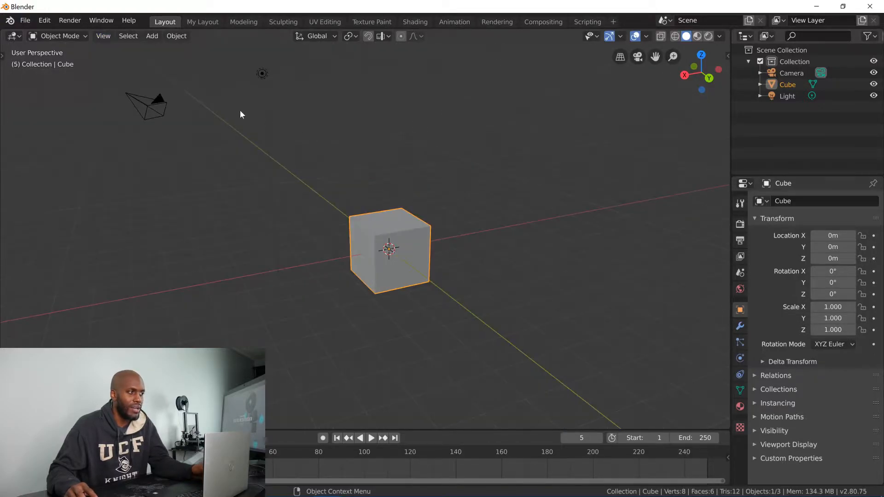
Show the Toolbar in the 3D viewport.
left_click(106, 38)
left_click(106, 39)
left_click(107, 38)
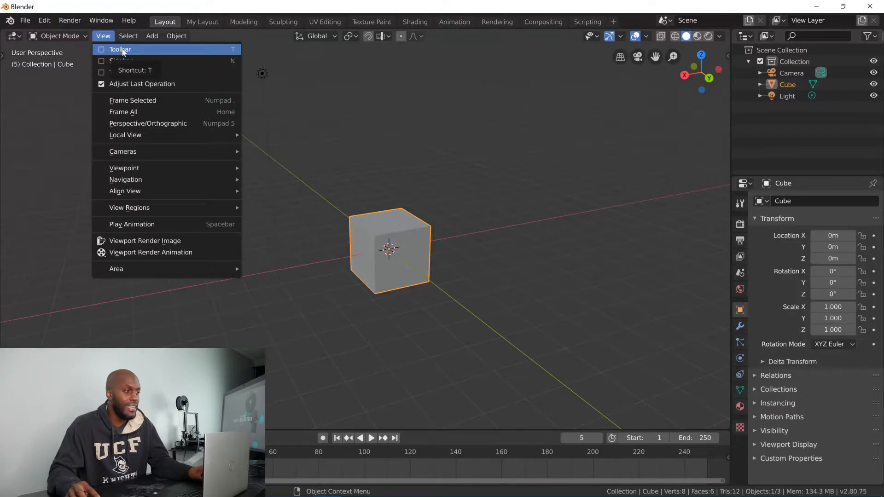
left_click(121, 49)
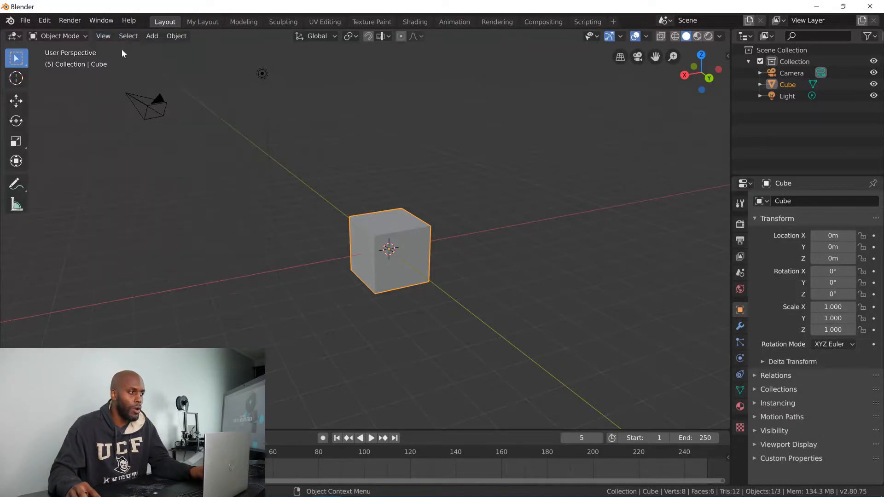
Activate the Cursor, Move, Rotate, Scale, Transform, Annotate and Measure tools one after another, ending with Measure active.
left_click(17, 79)
left_click(18, 103)
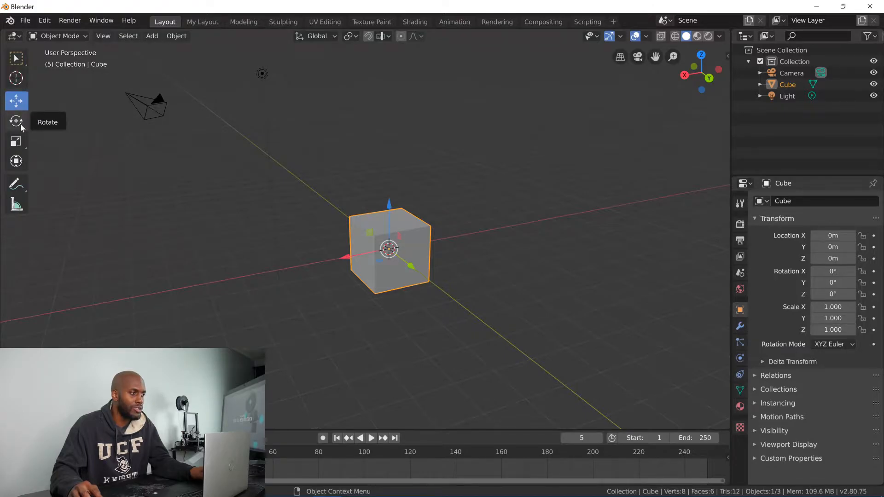
left_click(21, 123)
left_click(18, 142)
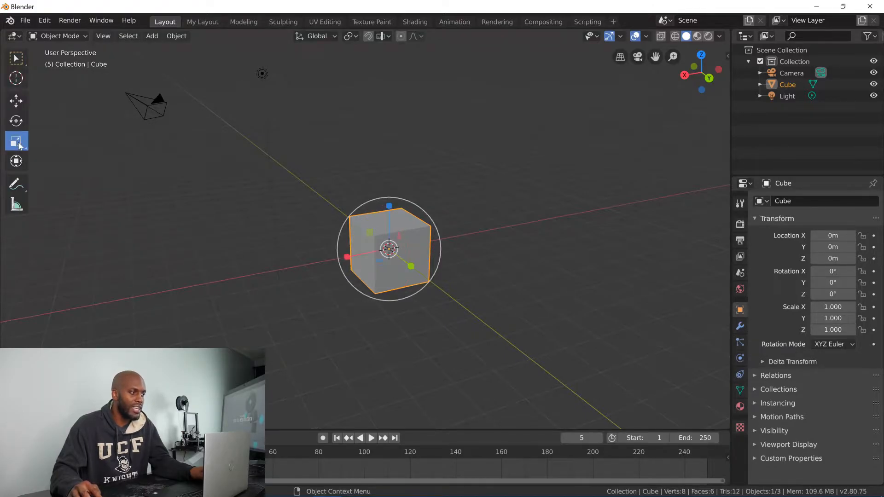
left_click(17, 164)
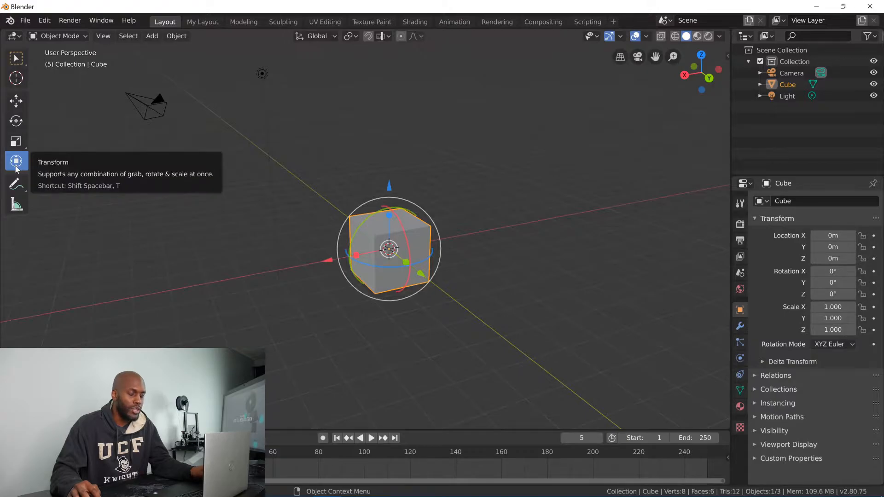
left_click(16, 184)
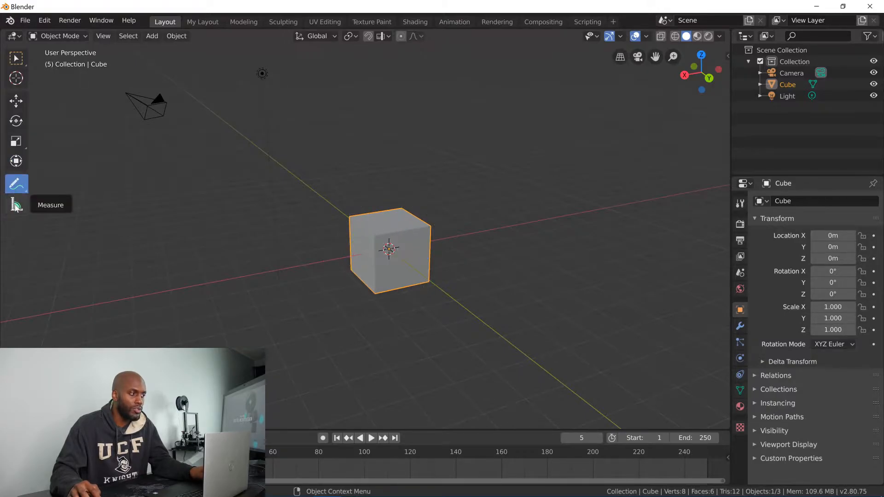
left_click(15, 206)
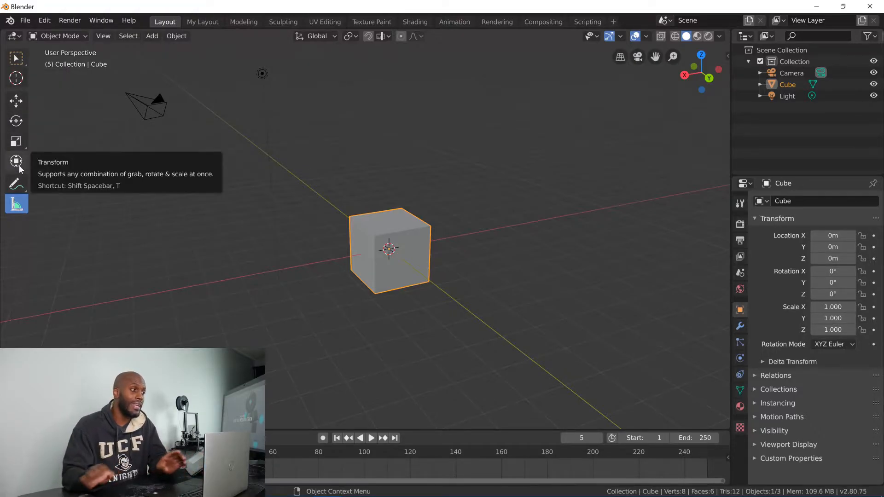
Change the main area to the Texture Node Editor and back to the 3D Viewport.
left_click(18, 37)
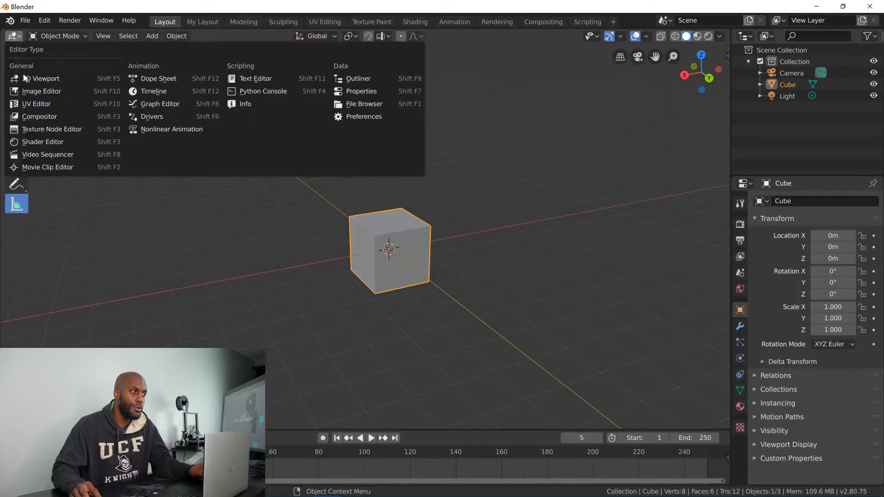
left_click(14, 36)
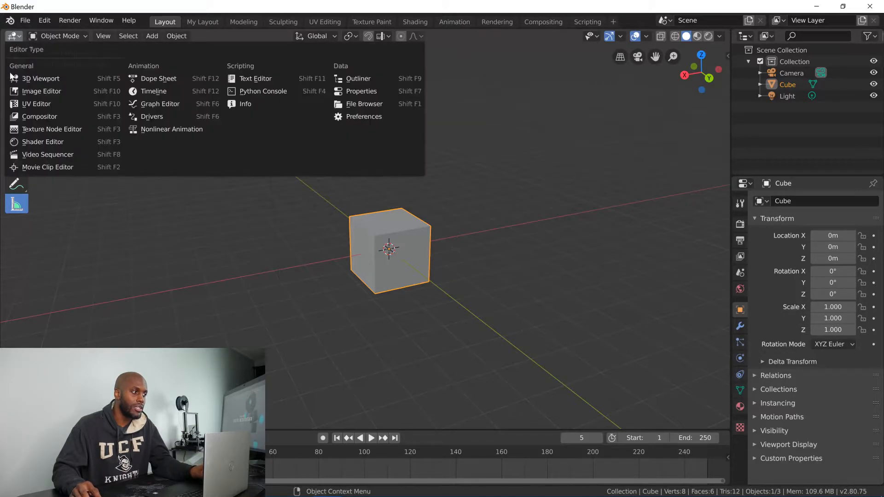
left_click(22, 131)
left_click(4, 57)
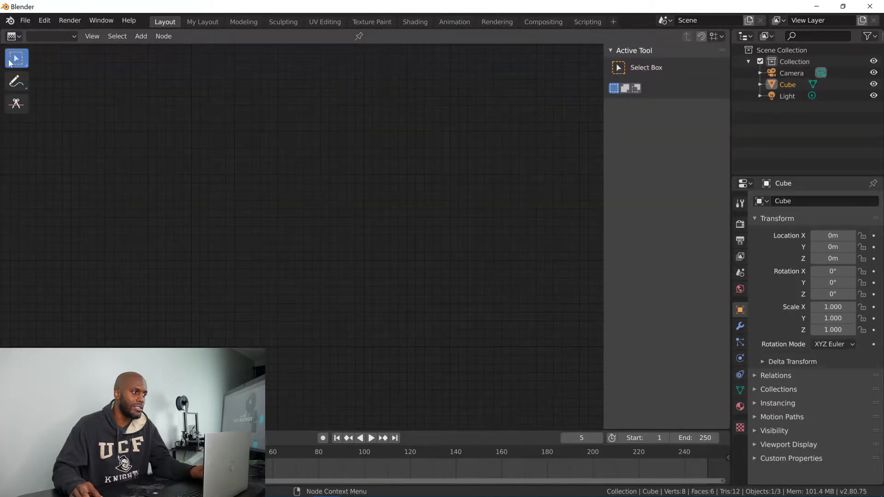
left_click(12, 37)
left_click(26, 78)
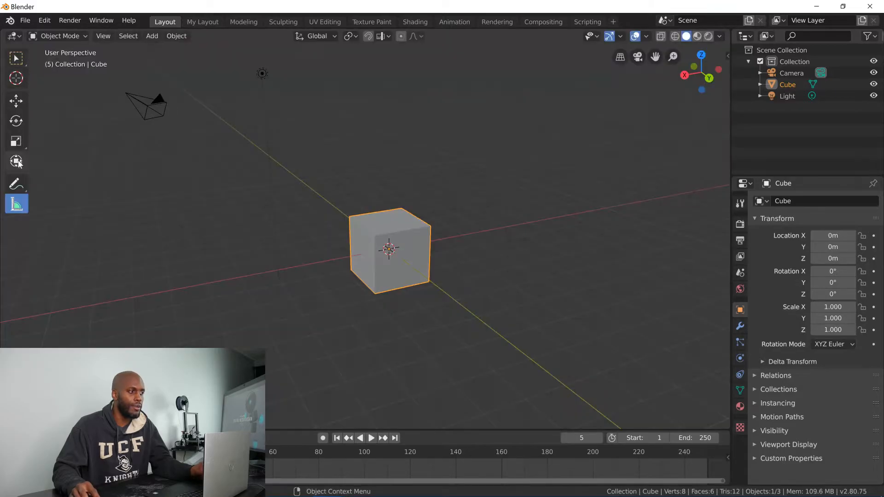
Switch the cube from Object Mode to Edit Mode.
left_click(67, 37)
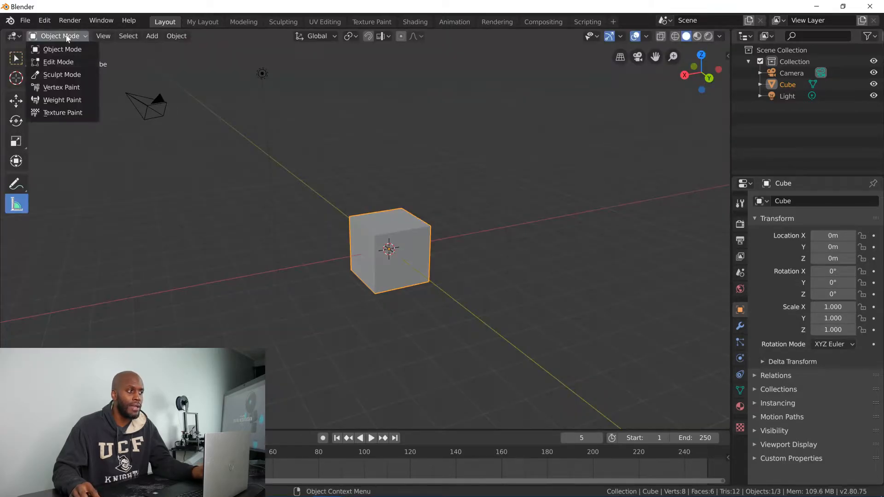
left_click(68, 63)
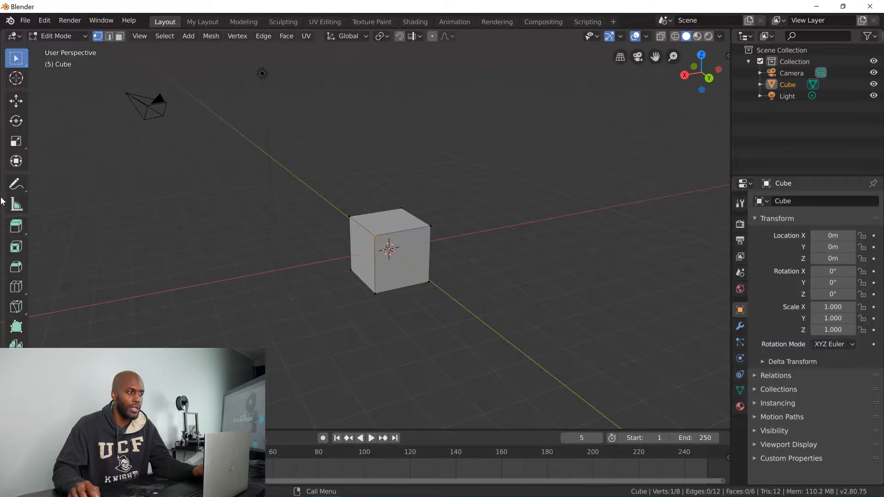
Browse the Edit Mode tools for the cube and return it to Object Mode.
scroll(18, 216, "down", 3)
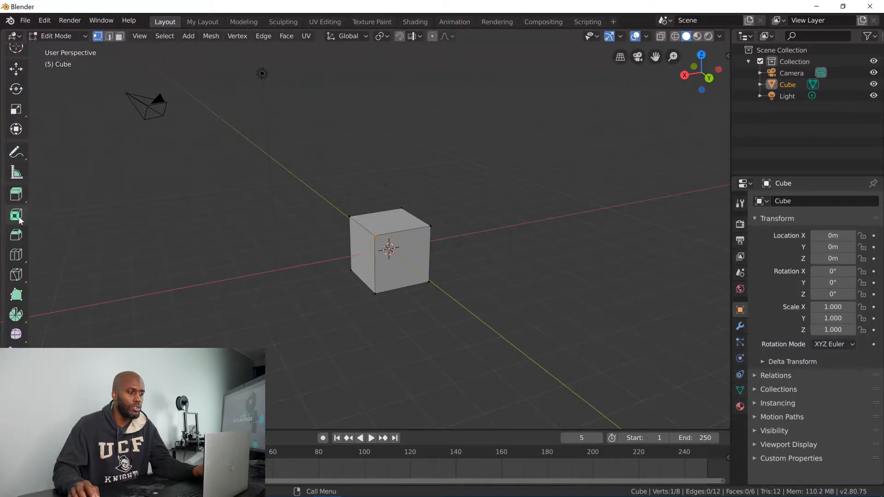
scroll(18, 220, "up", 3)
scroll(44, 164, "down", 1)
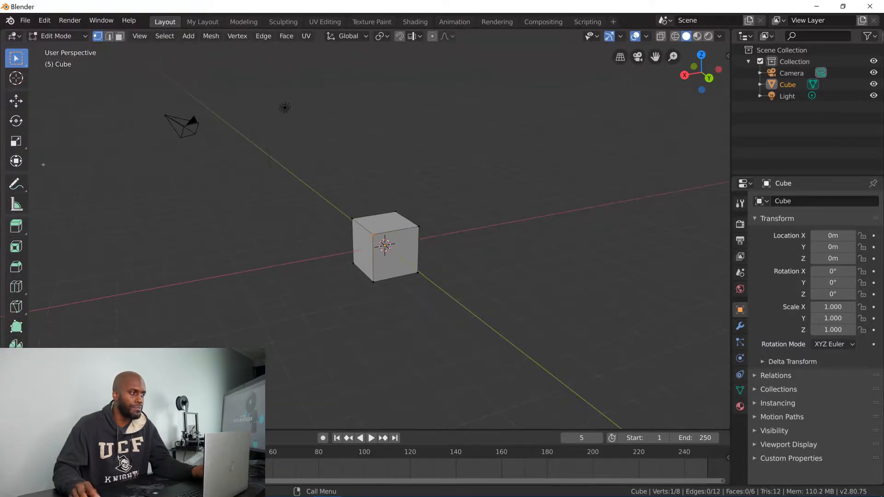
left_click(51, 36)
left_click(55, 48)
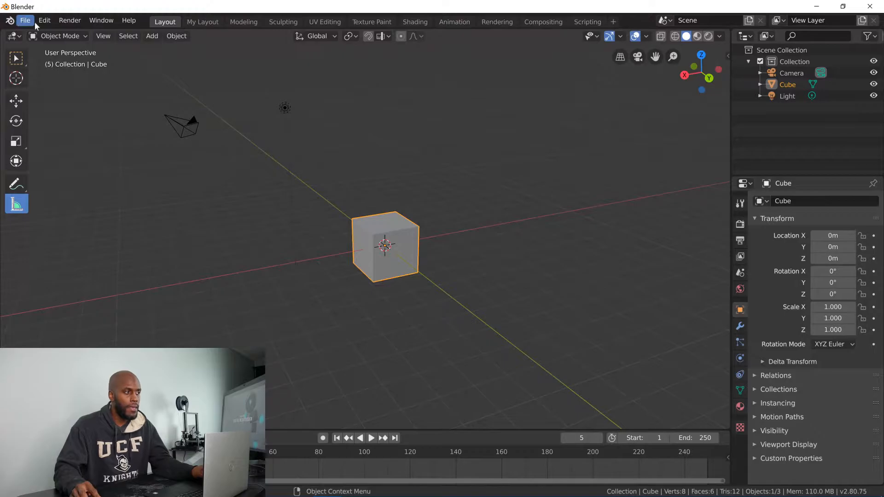
Show the Sidebar with the cube's transform values in the 3D viewport.
left_click(55, 38)
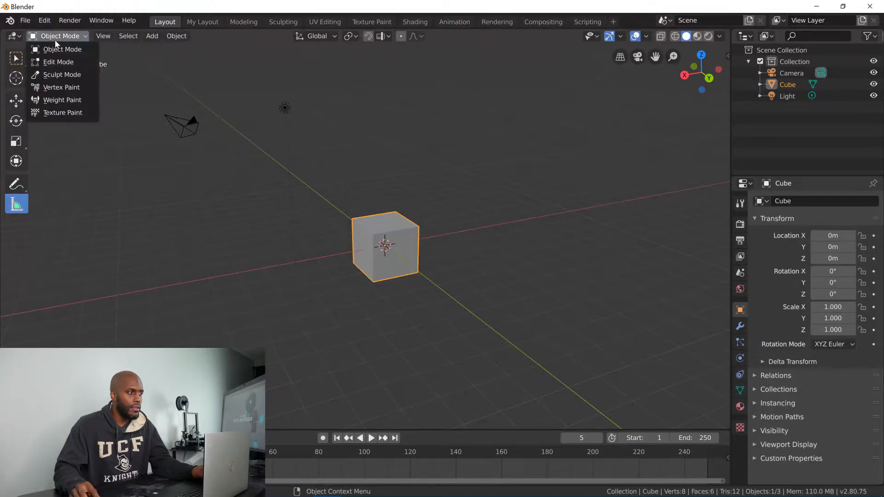
left_click(102, 37)
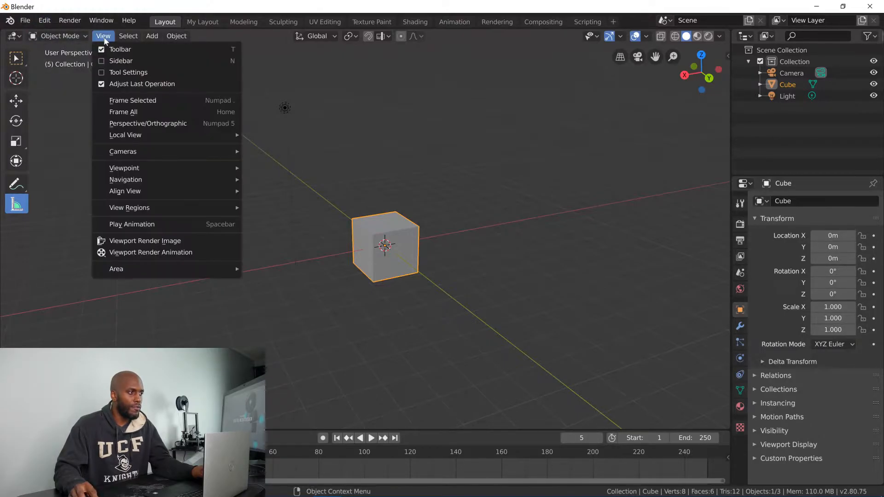
left_click(113, 62)
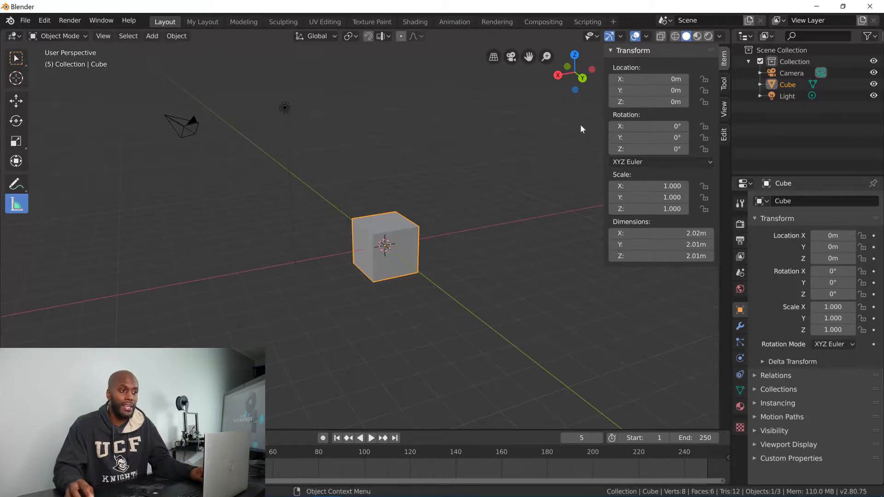
Select the camera and the cube in turn, and try adjusting the cube's transform values in the Sidebar before undoing the change.
left_click(193, 121)
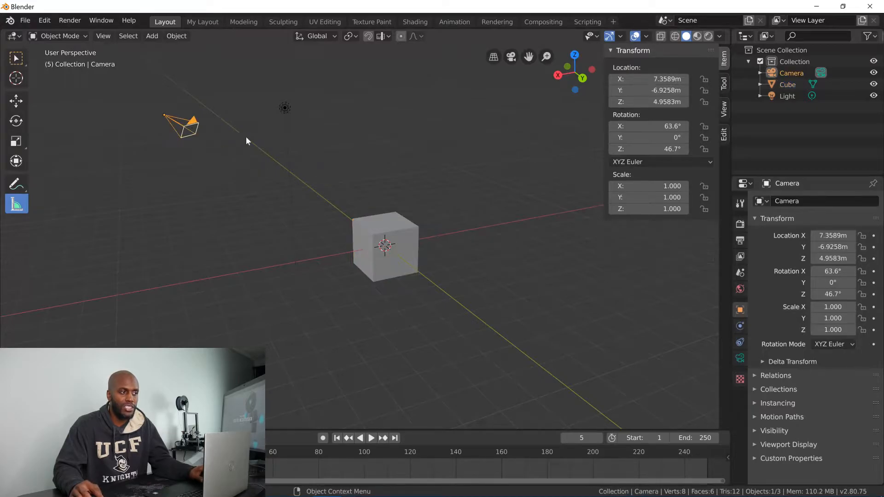
left_click(384, 223)
left_click_drag(676, 90, 638, 91)
key("ctrl+z")
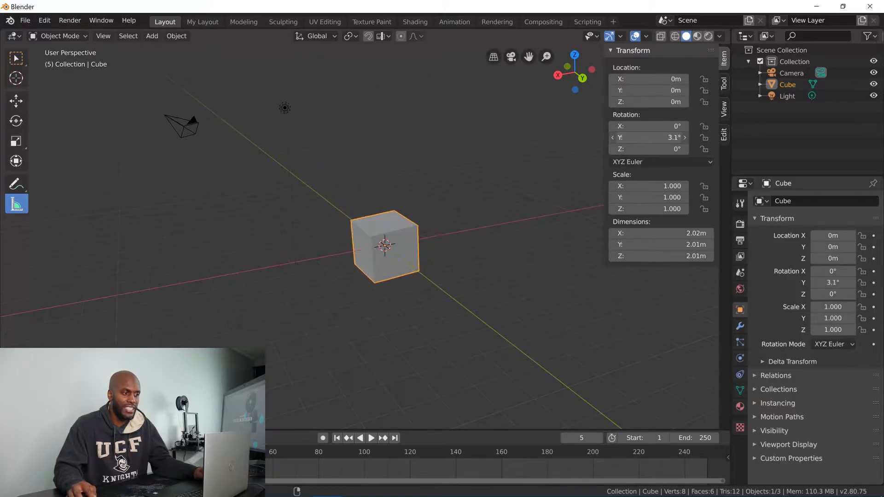
Activate the Transform tool, try a trackball rotation on the cube, and undo the rotation.
left_click(16, 161)
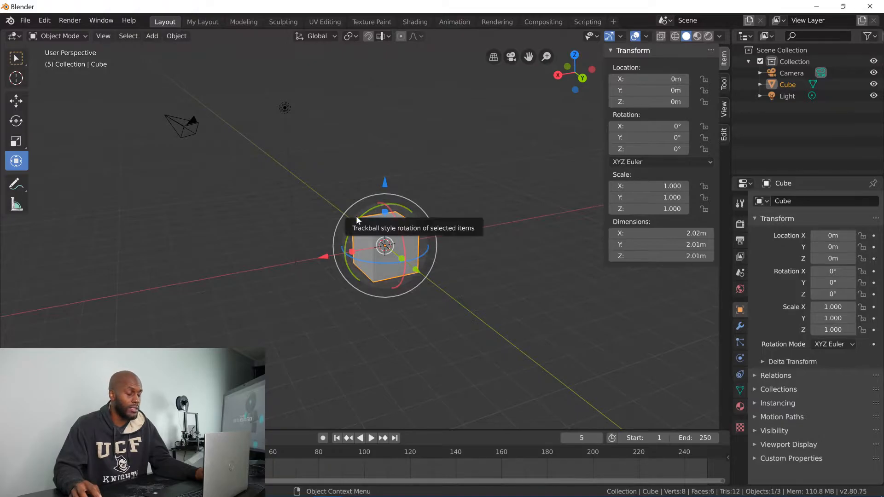
mouse_move(358, 217)
left_mouse_down()
mouse_move(364, 215)
mouse_move(360, 226)
mouse_move(367, 221)
left_mouse_up()
key("ctrl+z")
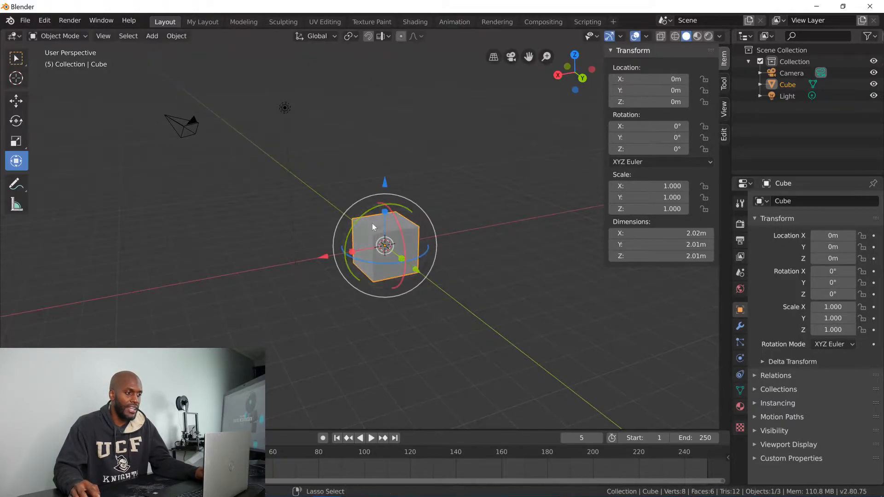
Try scaling the cube along X to about 0.649 with the Transform gizmo, and undo it.
left_click_drag(353, 251, 365, 251)
key("ctrl+z")
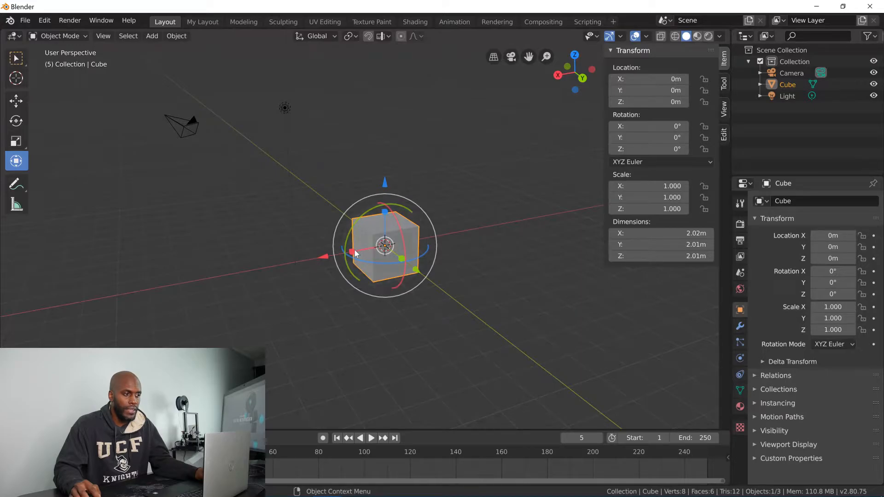
left_click_drag(354, 253, 364, 250)
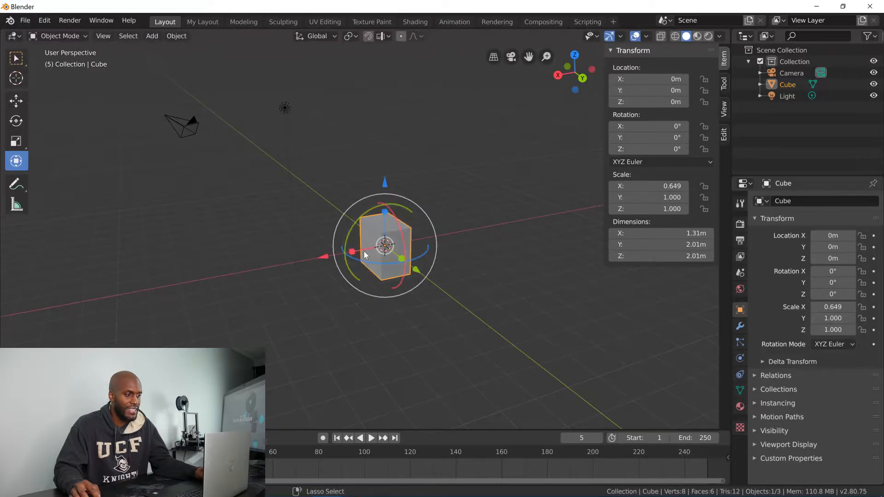
key("ctrl+z")
Try scaling the cube along Z to about 0.696 with the Transform gizmo, and undo it.
left_click_drag(385, 211, 386, 221)
key("ctrl+z")
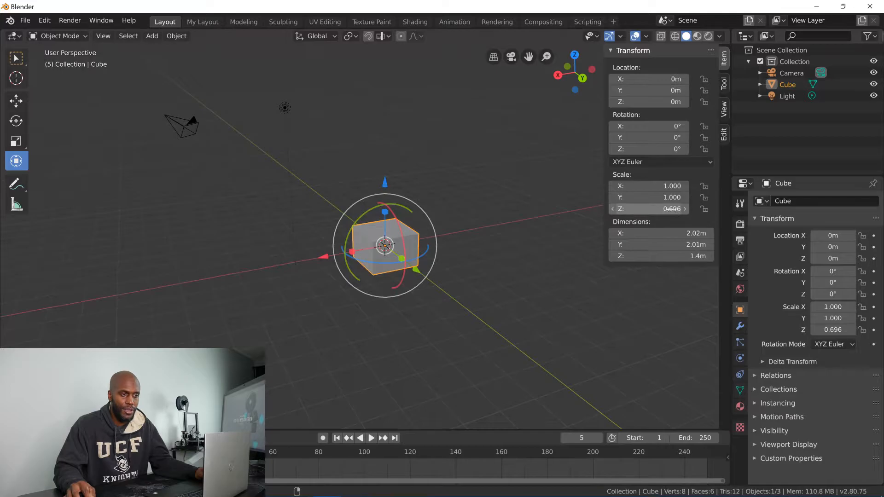
key("ctrl+z")
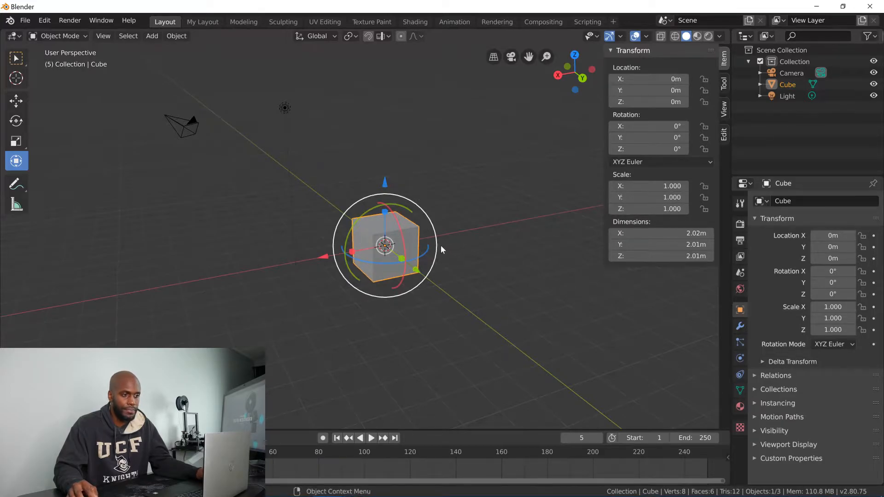
Try scaling the cube in Object Mode to about 0.705 in X and 0.584 in Y, and undo both changes.
middle_click_drag(484, 189, 494, 192)
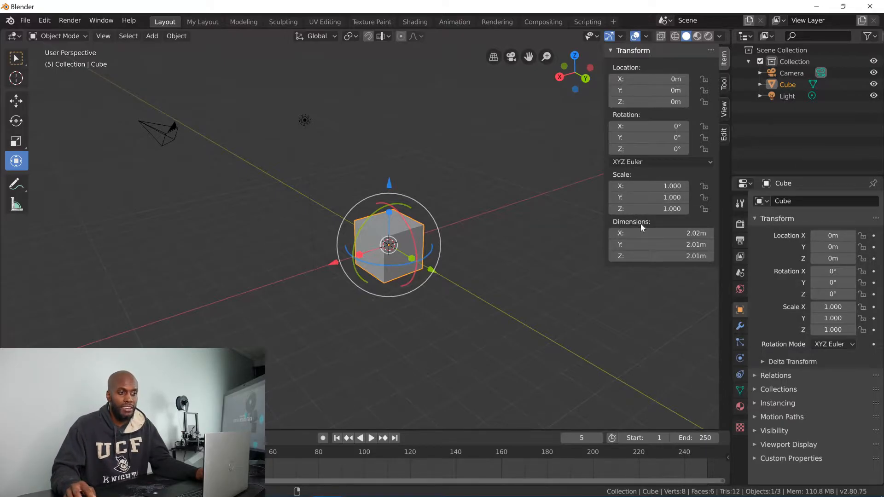
left_click_drag(411, 262, 372, 253)
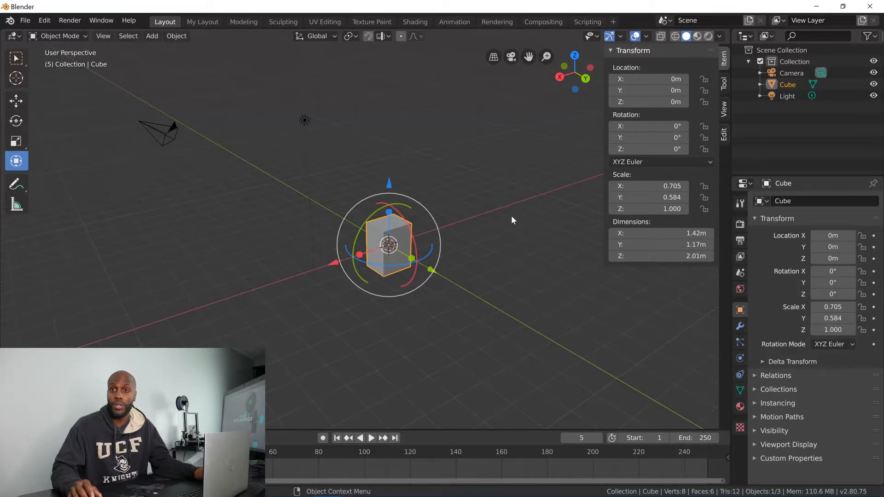
middle_click_drag(509, 190, 494, 221)
key("ctrl+z")
key("ctrl+z")
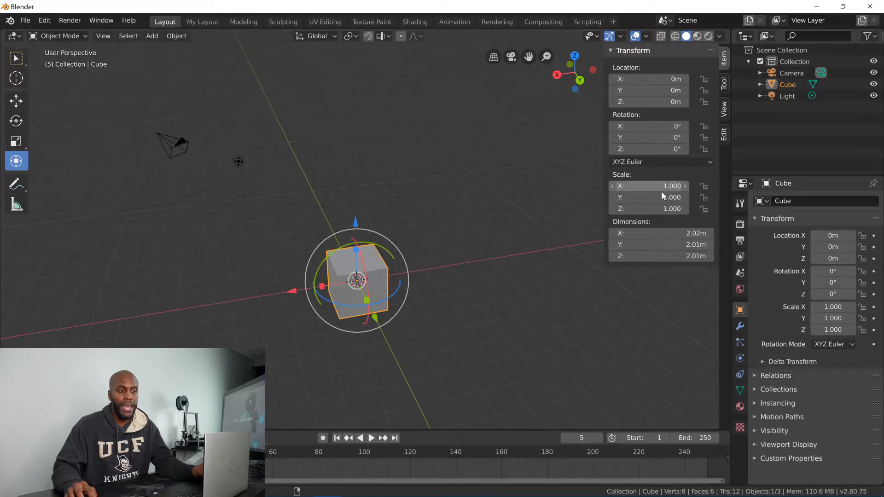
In Edit Mode, scale up the cube's box-selected upper vertices to an overall X dimension of about 3.55 m, and return to Object Mode.
key("Tab")
key("Tab")
key("Tab")
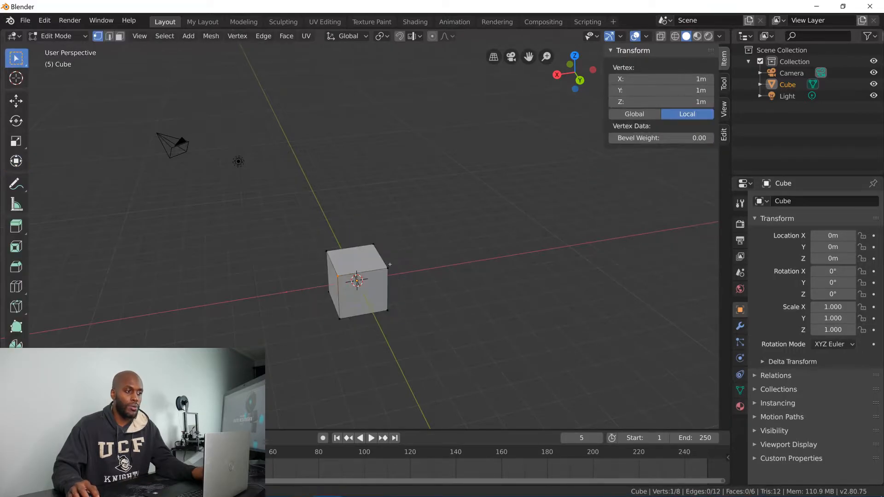
left_click_drag(316, 242, 424, 300)
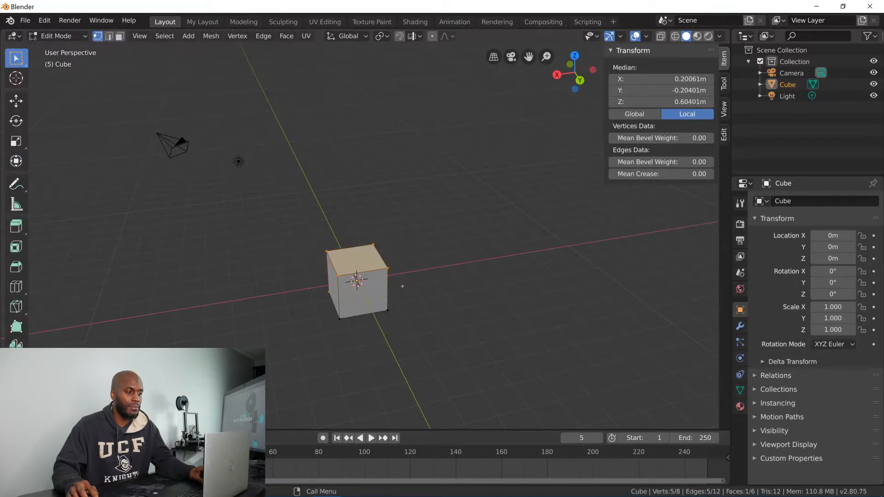
key("s")
left_click(552, 213)
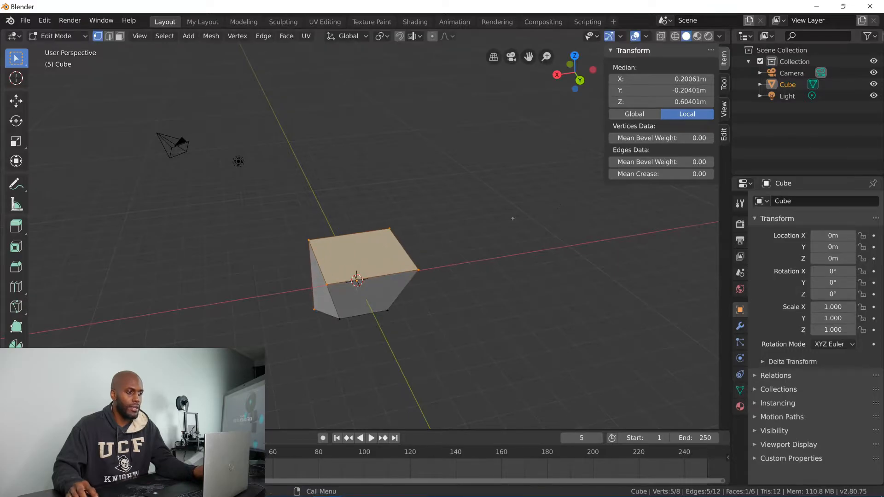
key("Tab")
key("Tab")
key("Tab")
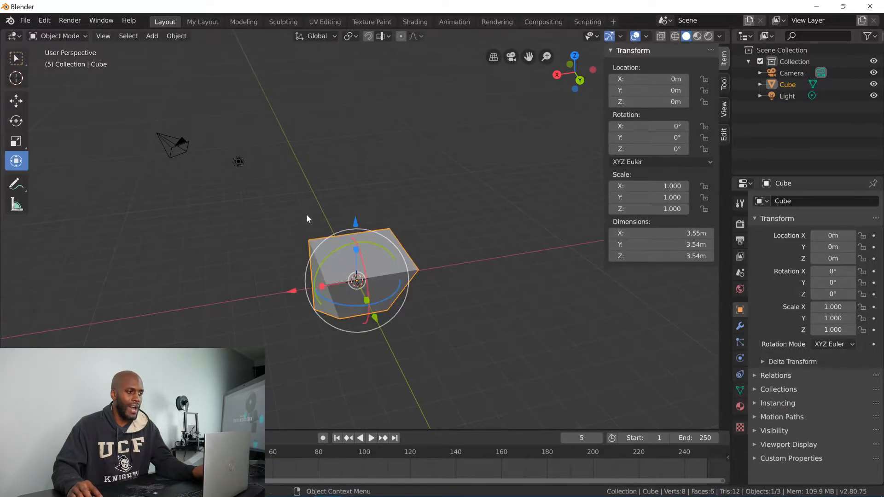
In Edit Mode, select the whole mesh and scale it up to about 7.42 m in X, and return to Object Mode.
key("Tab")
key("Tab")
key("Tab")
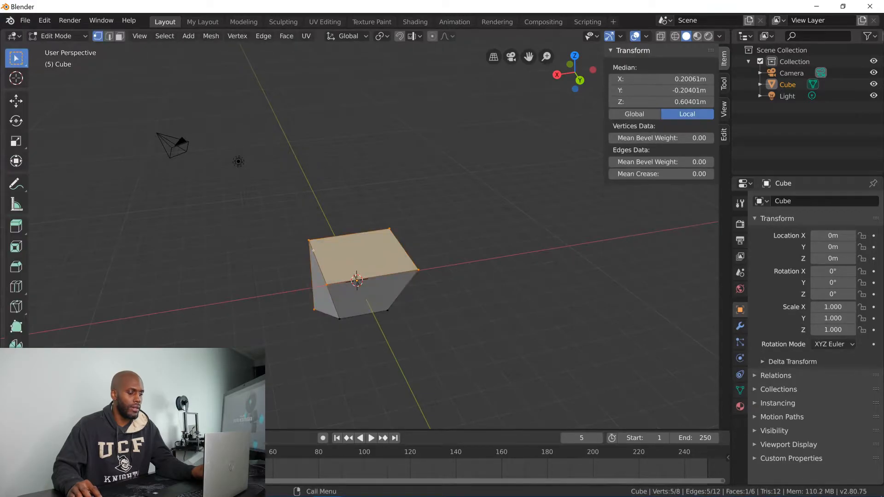
key("a")
key("s")
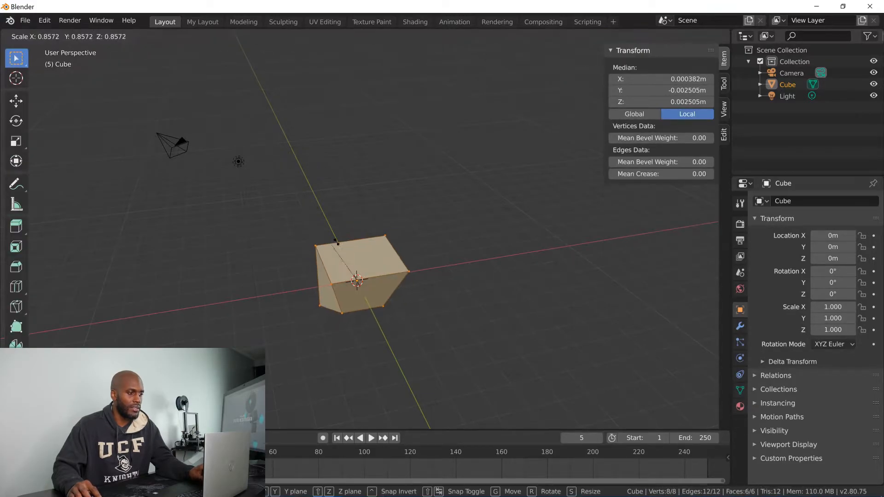
left_click(265, 231)
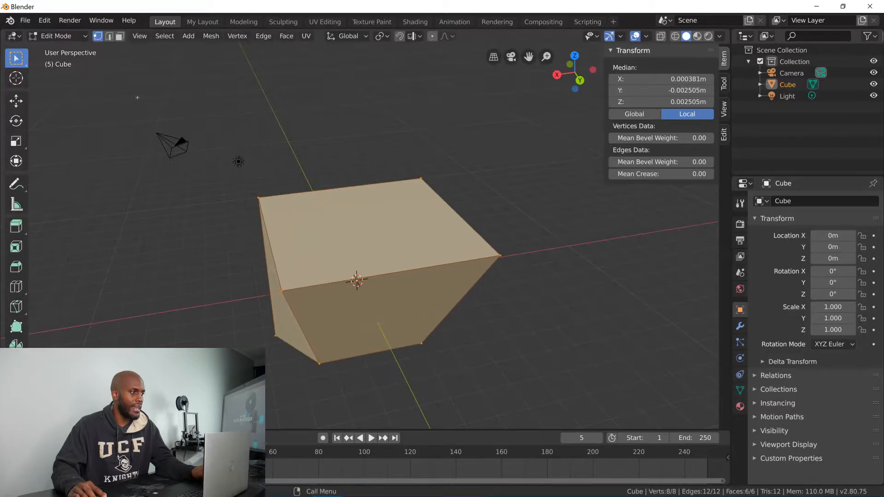
left_click(58, 36)
left_click(76, 49)
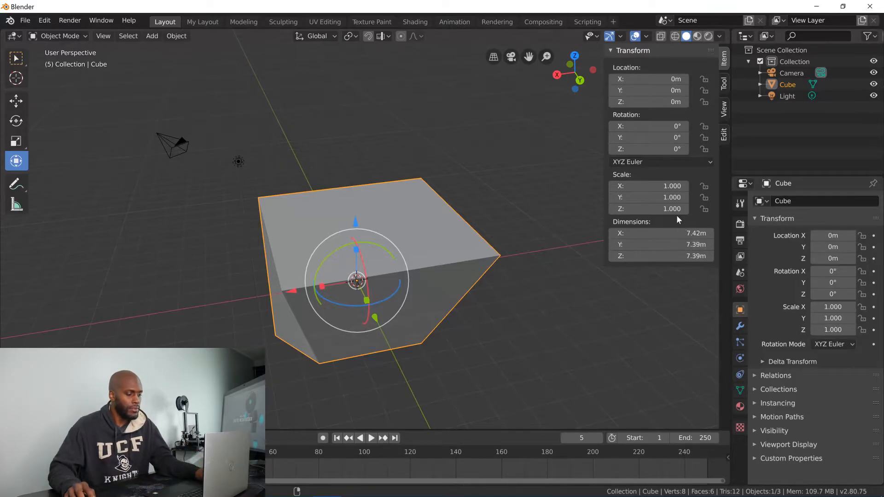
Undo all the Edit Mode scaling and vertex selections on the cube, and return to Object Mode.
key("Tab")
key("ctrl+z")
key("ctrl+z")
key("ctrl+z")
key("ctrl+z")
key("ctrl+z")
key("ctrl+z")
key("ctrl+z")
key("ctrl+z")
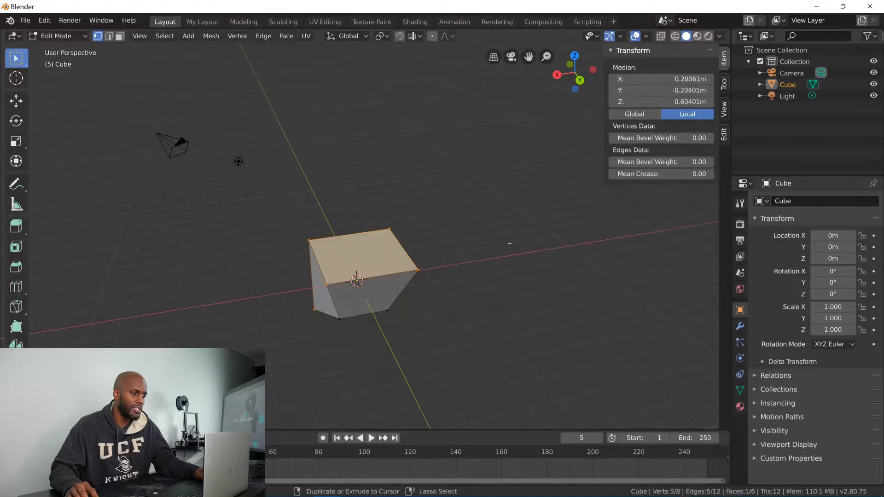
key("ctrl+z")
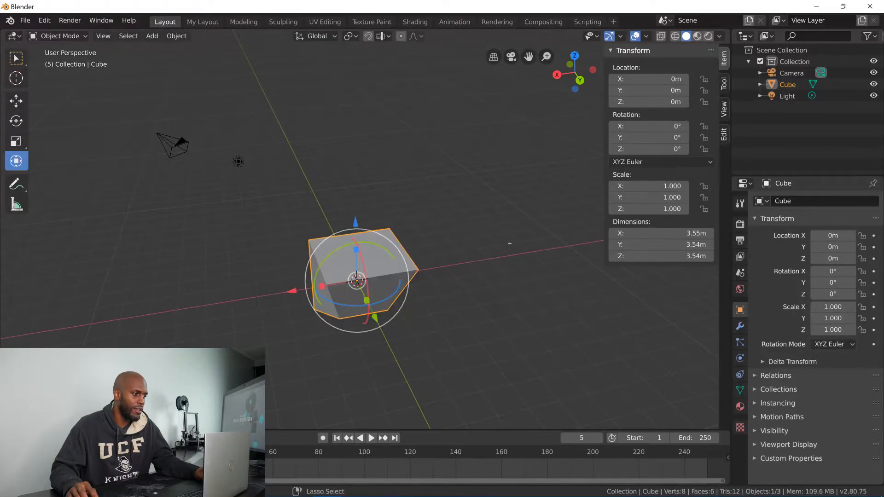
key("ctrl+z")
key("ctrl+z")
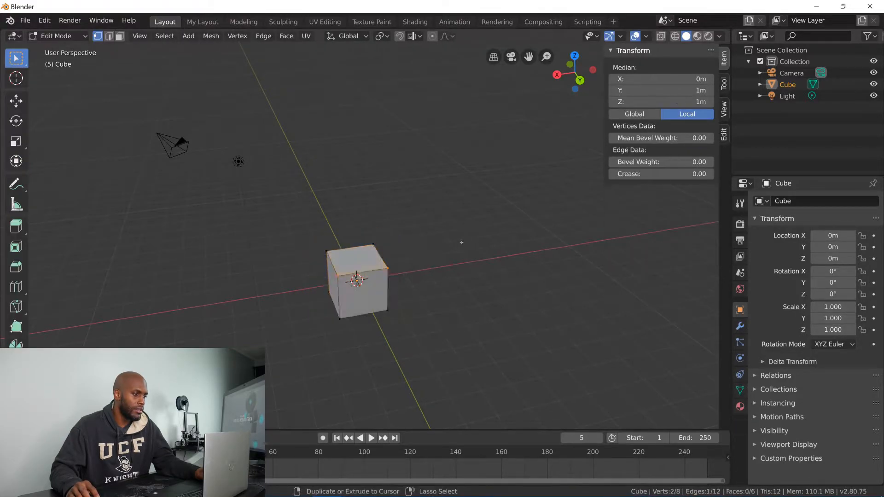
left_click(44, 20)
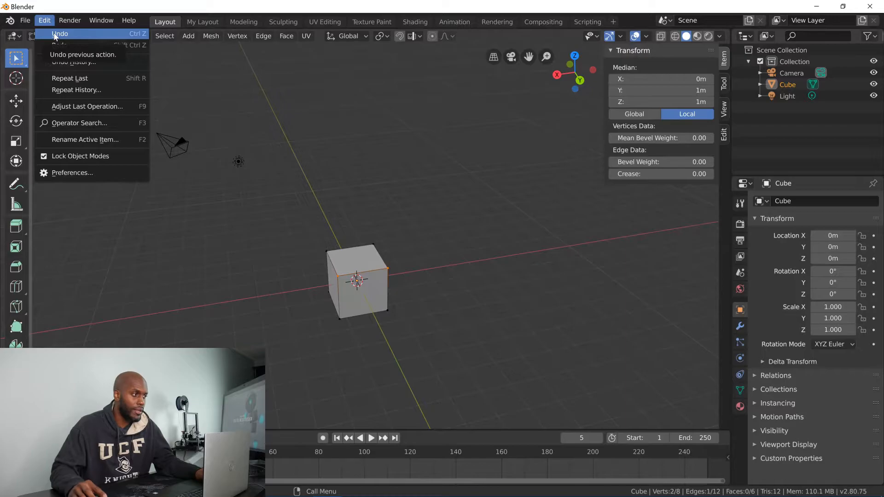
left_click(60, 37)
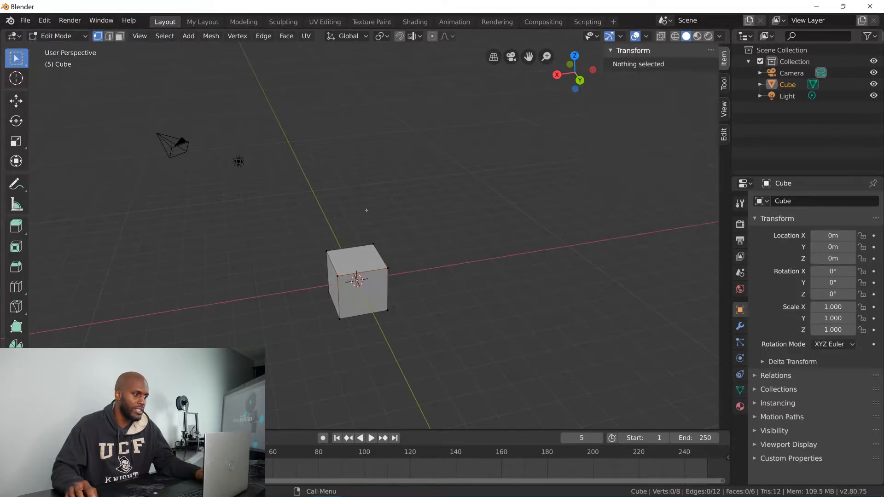
key("Tab")
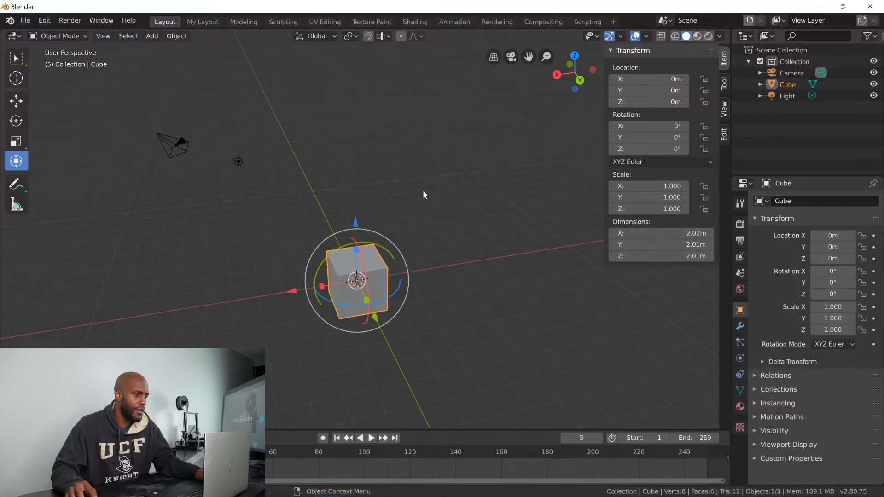
Deselect the cube and examine the commands available for viewing and selecting objects.
left_click(430, 223)
middle_click_drag(435, 221, 358, 198, "shift")
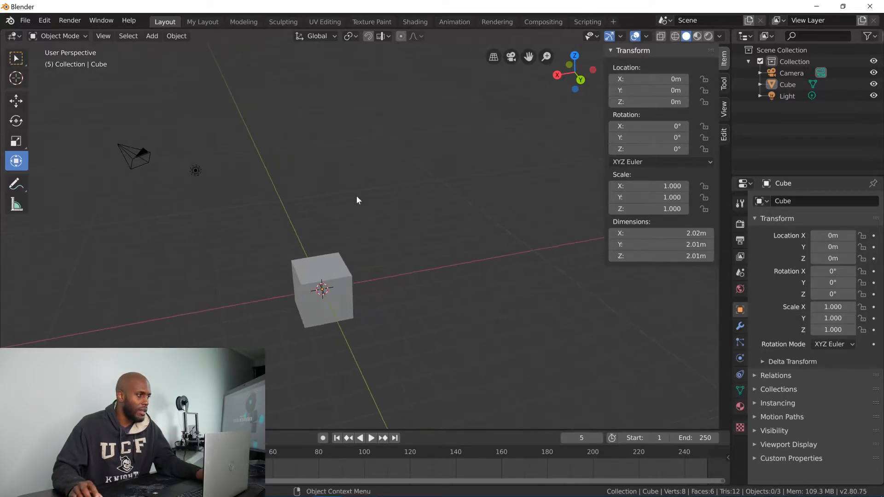
left_click(143, 37)
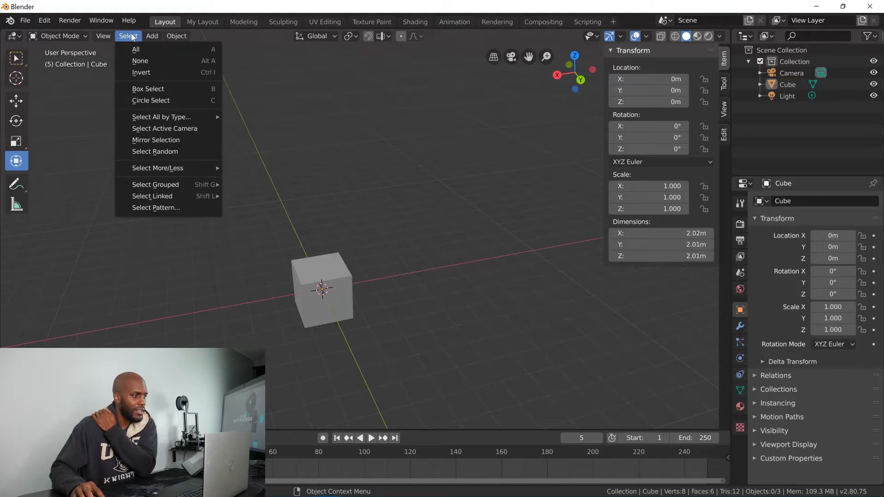
left_click(102, 36)
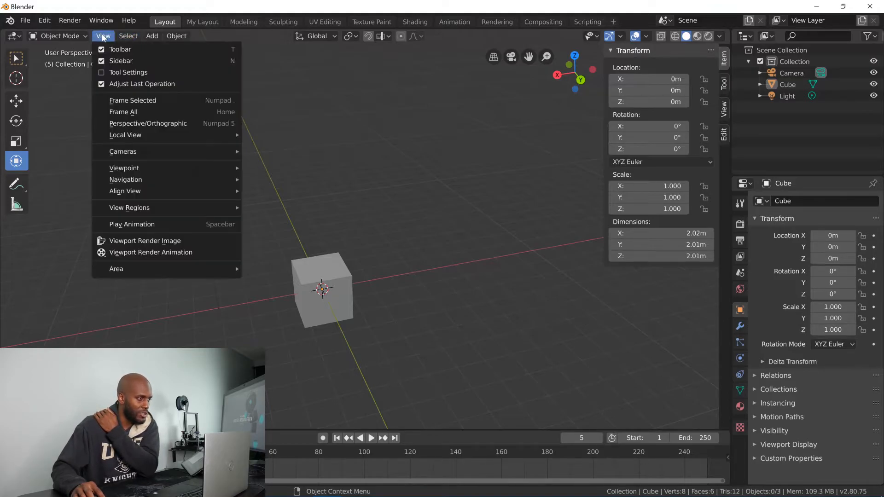
mouse_move(128, 37)
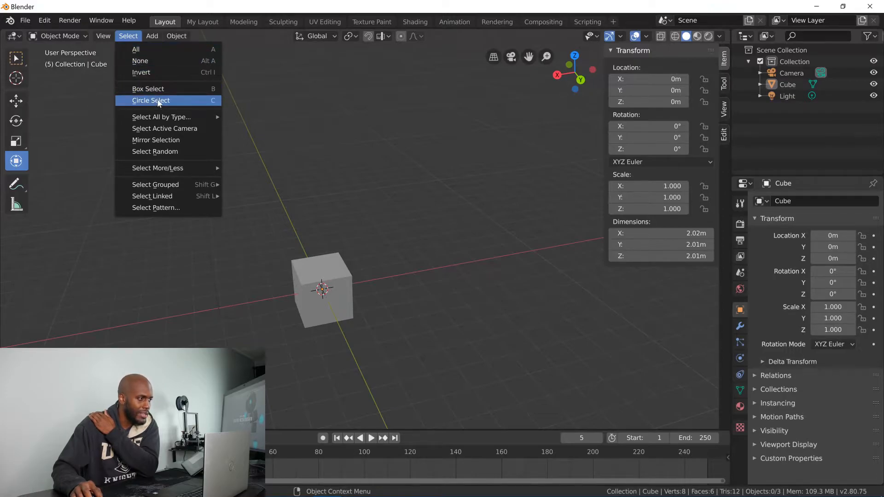
Switch to the Select Box tool and examine the selection tool variants: Select, Select Box, Select Circle and Select Lasso.
left_click(16, 60)
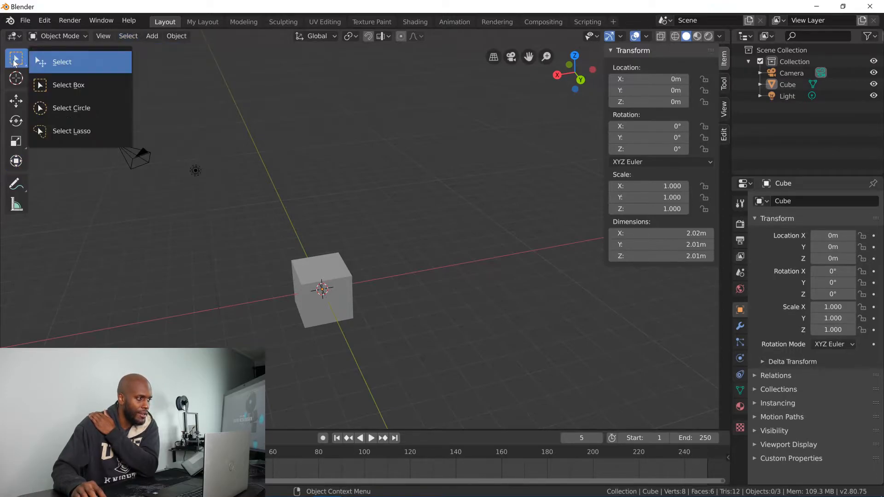
left_click(15, 62)
left_click(13, 60)
left_click(12, 60)
left_click(339, 271)
left_click(352, 246)
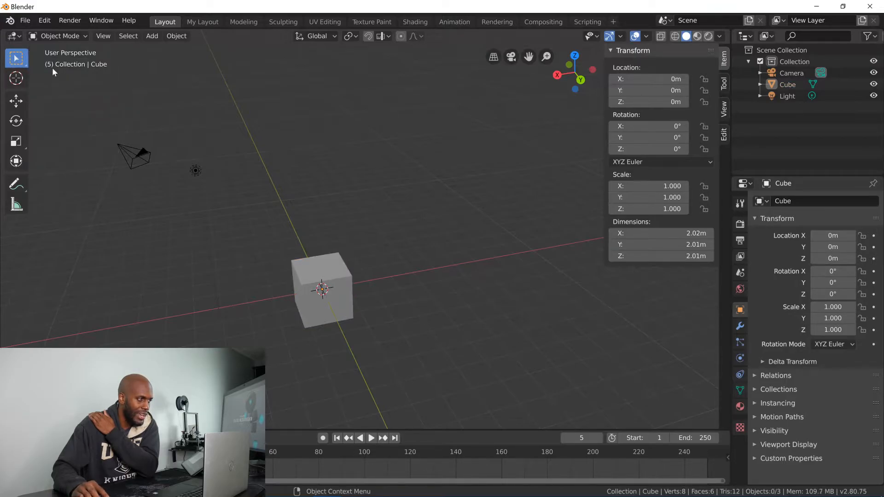
left_click(19, 60)
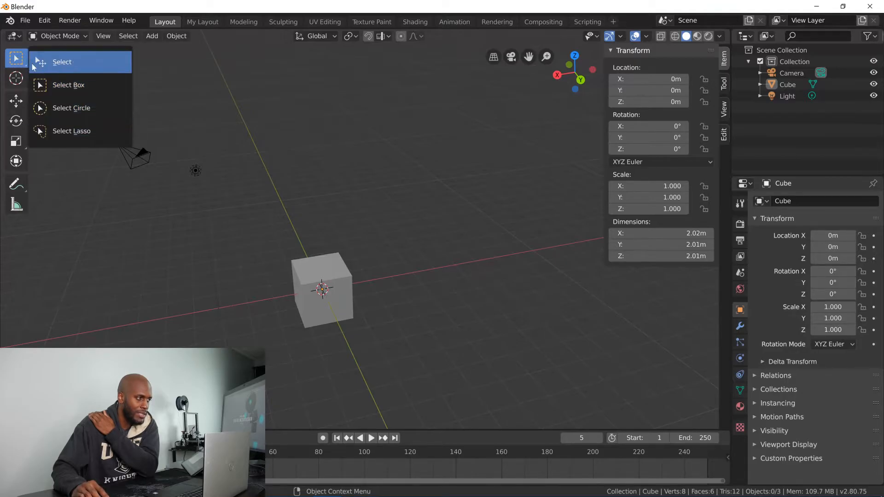
left_click(26, 66)
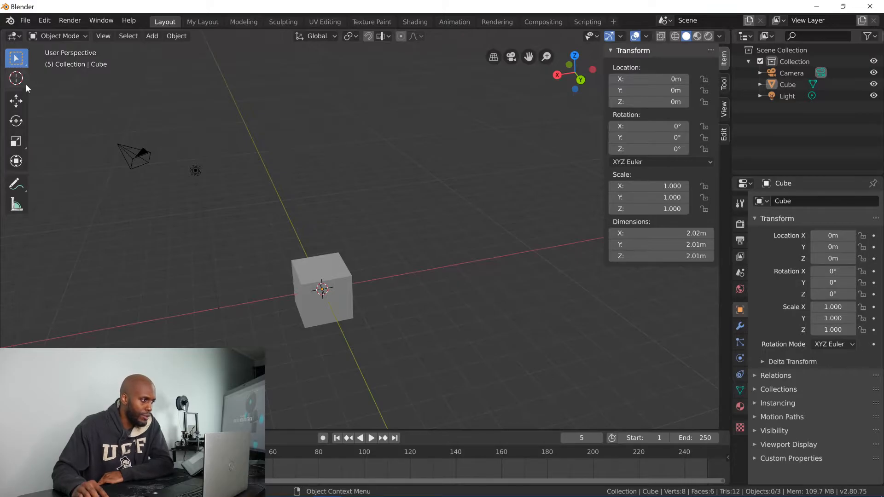
Try activating the Scale tool, return to Select Box, and examine the Select All by Type object categories.
left_click_drag(25, 148, 69, 142)
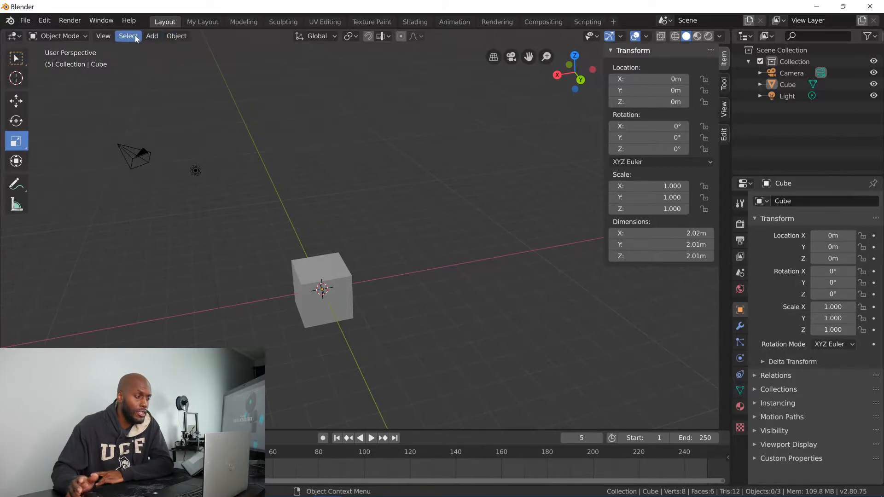
left_click(23, 64)
left_click(23, 63)
left_click(23, 64)
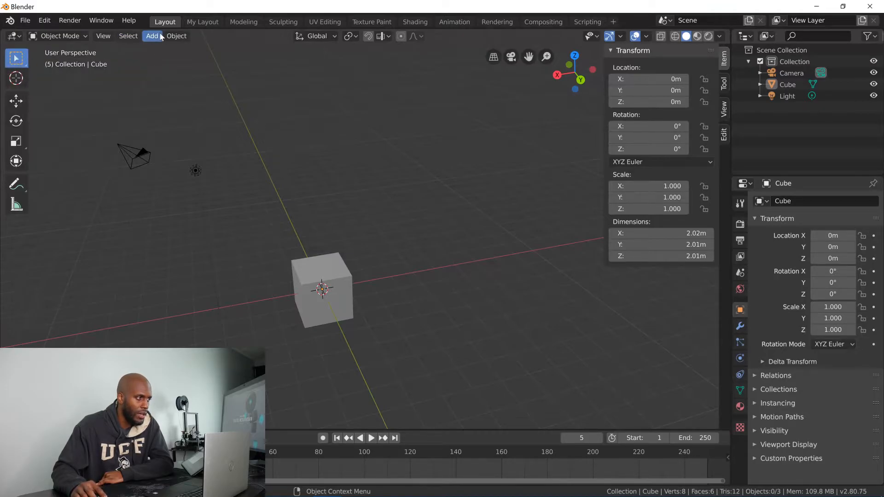
left_click(137, 40)
mouse_move(164, 116)
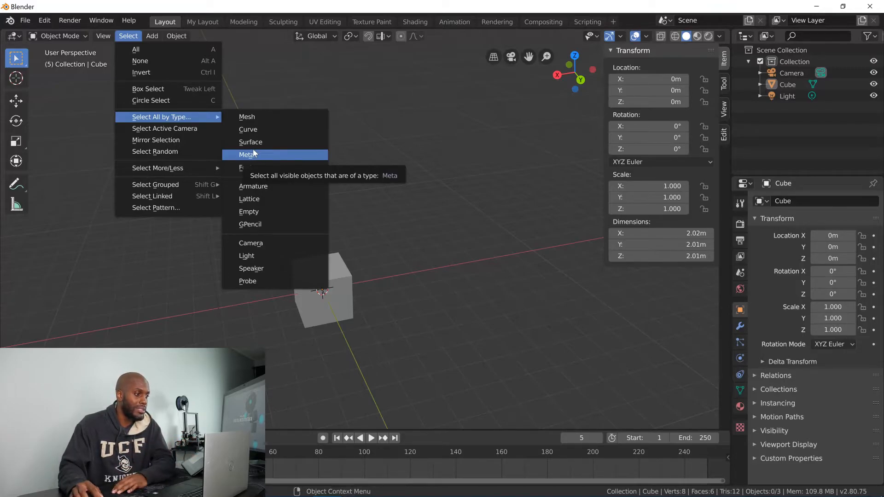
Select the cube and switch the active selection tool to plain Select.
left_click(333, 283)
left_click(26, 59)
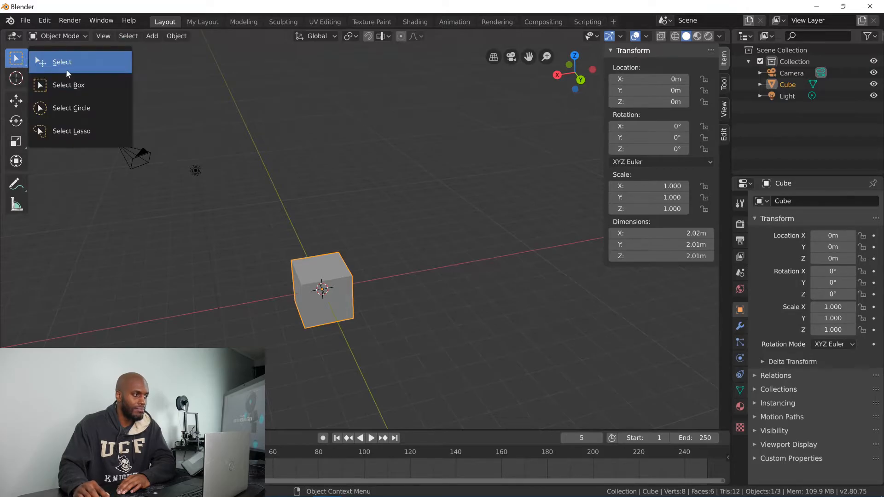
left_click(66, 70)
left_click(19, 58)
left_click(47, 64)
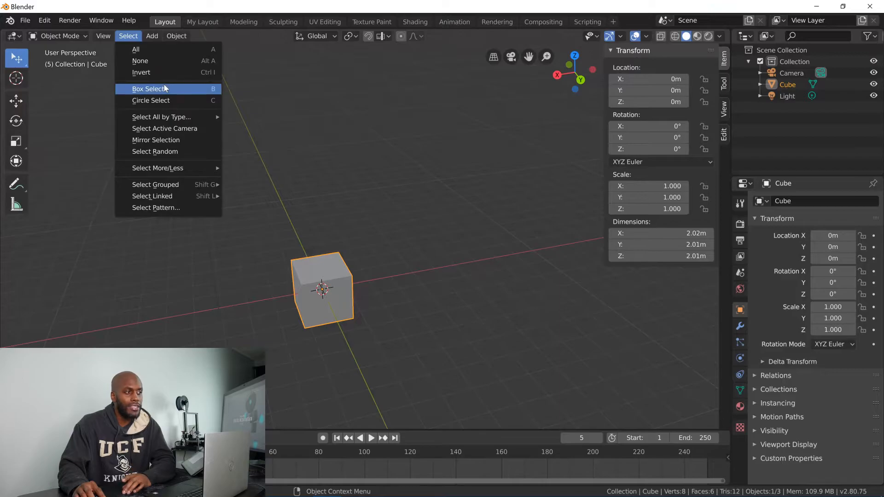
mouse_move(167, 119)
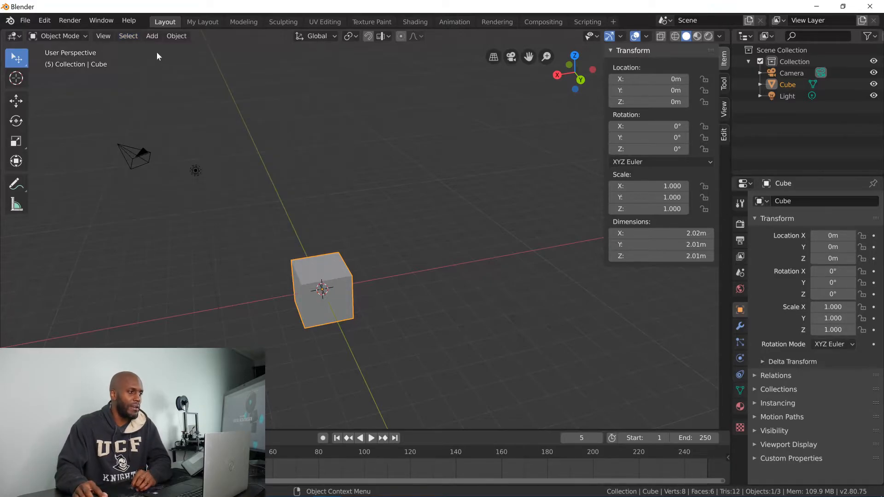
Review the object types that can be added, and add a Monkey mesh to the scene.
left_click(152, 36)
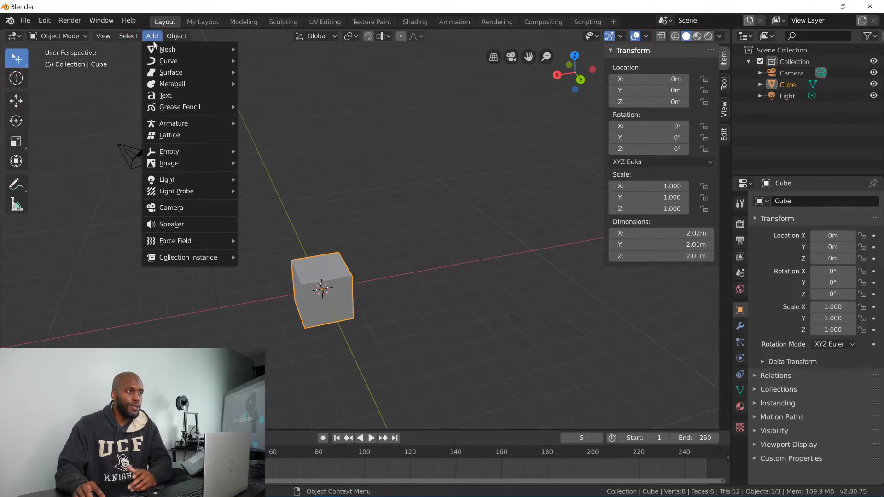
mouse_move(157, 50)
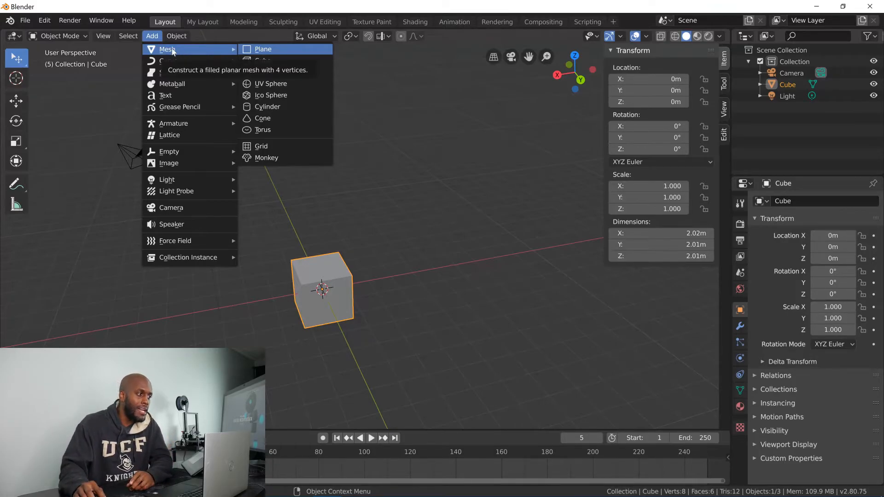
mouse_move(179, 90)
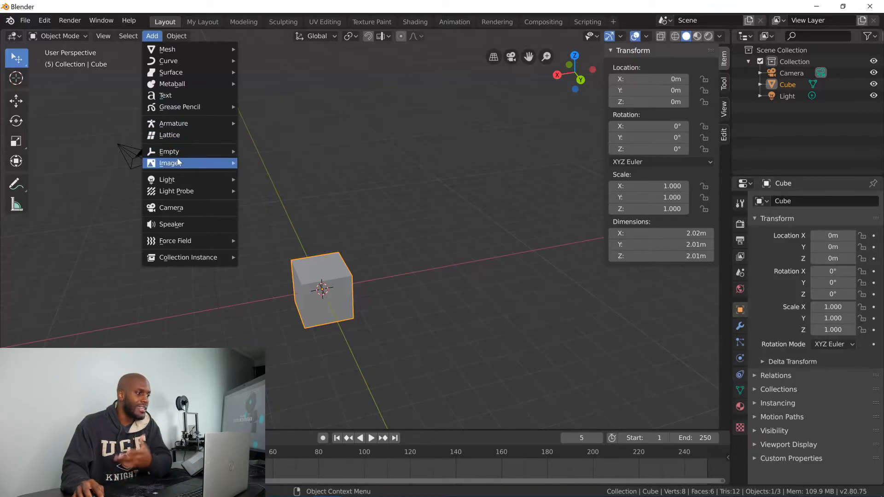
mouse_move(170, 181)
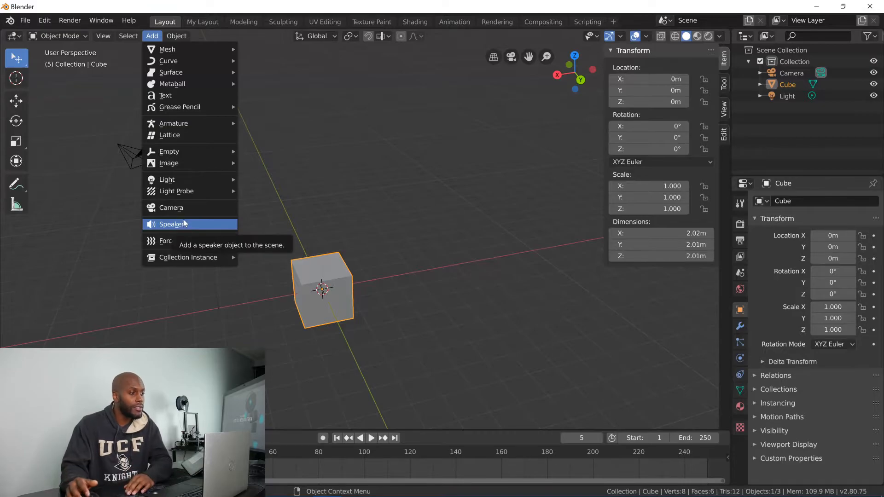
mouse_move(201, 246)
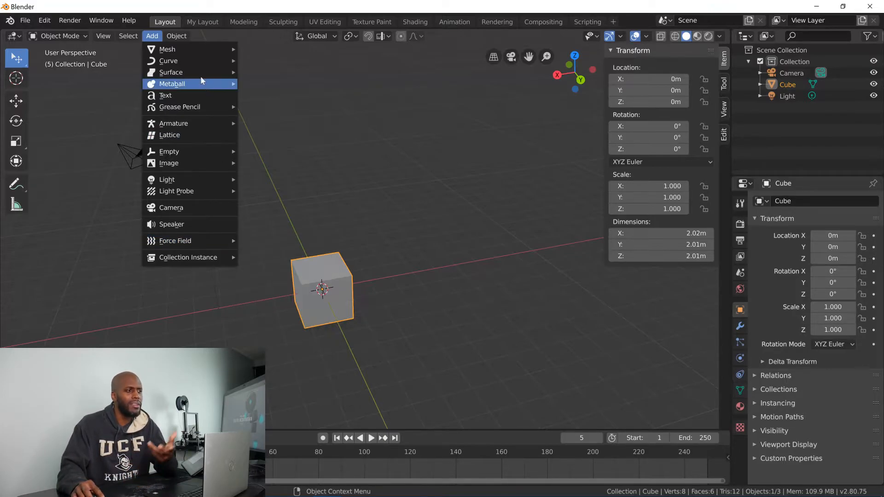
mouse_move(195, 49)
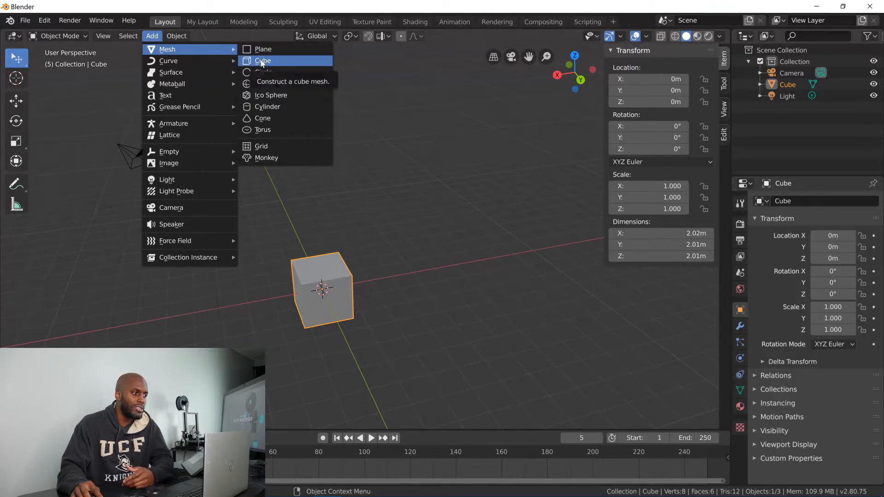
left_click(267, 158)
Move the monkey along the X axis to about -2.98 m and rotate it 180° about the global Z axis.
key("g")
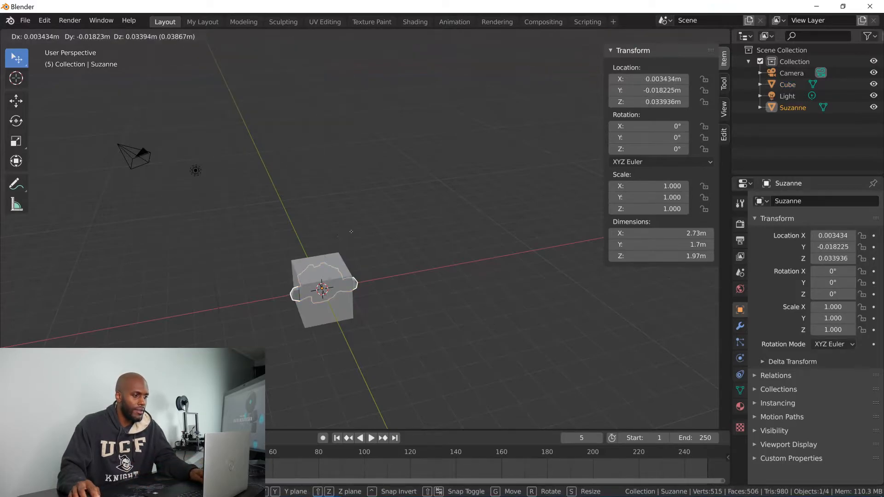
key("x")
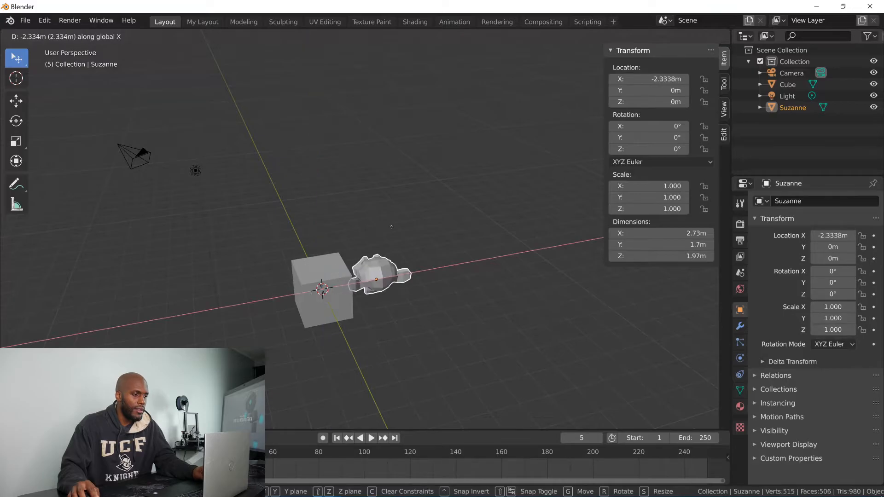
left_click(393, 231)
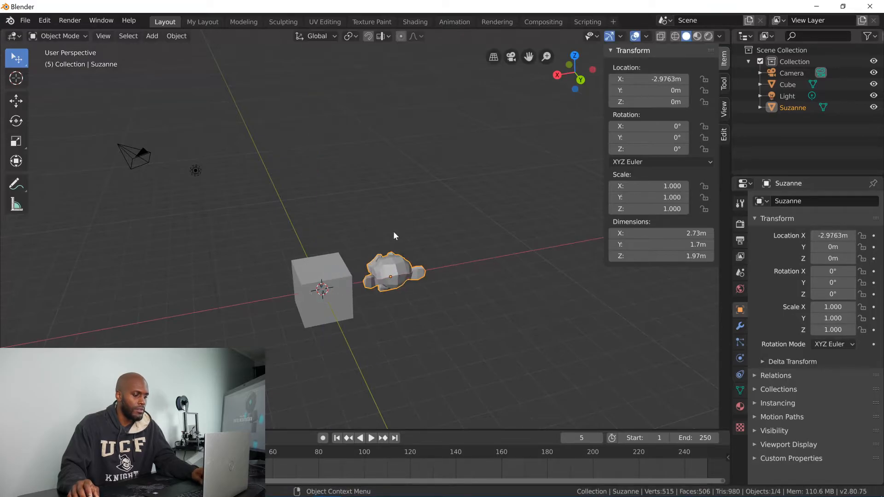
key("r")
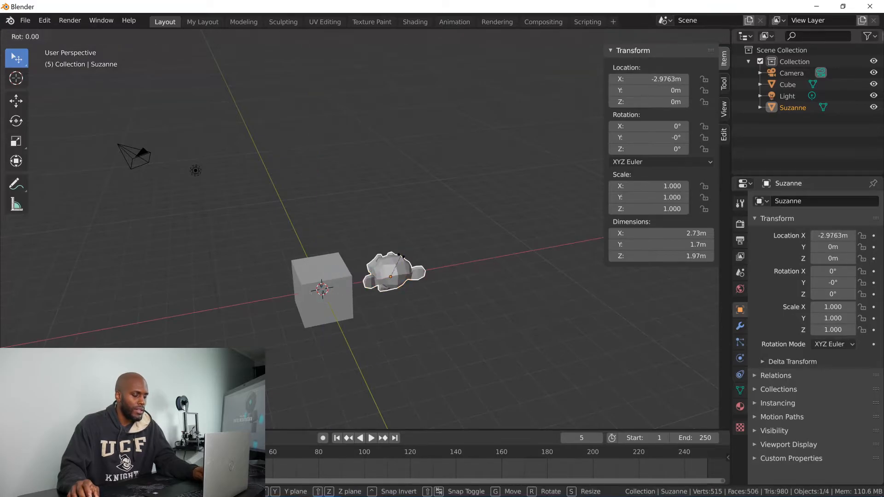
type("180z")
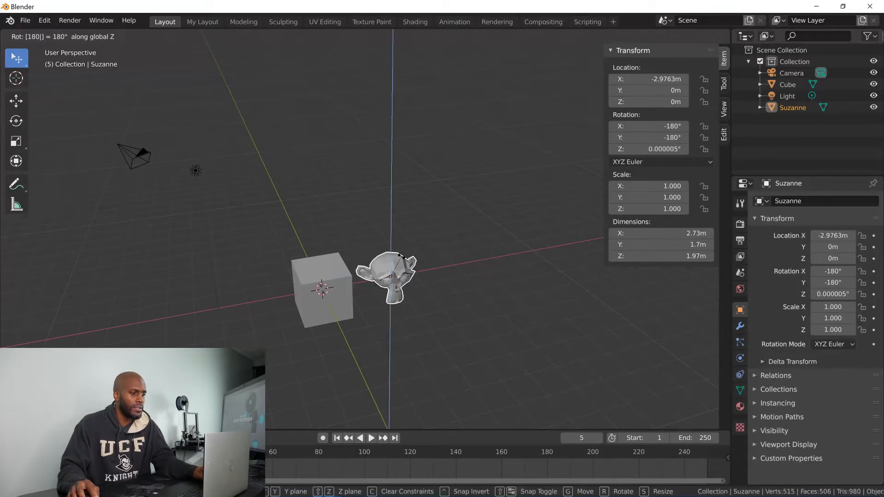
key("Return")
middle_click_drag(399, 271, 363, 280)
scroll(400, 258, "up", 4)
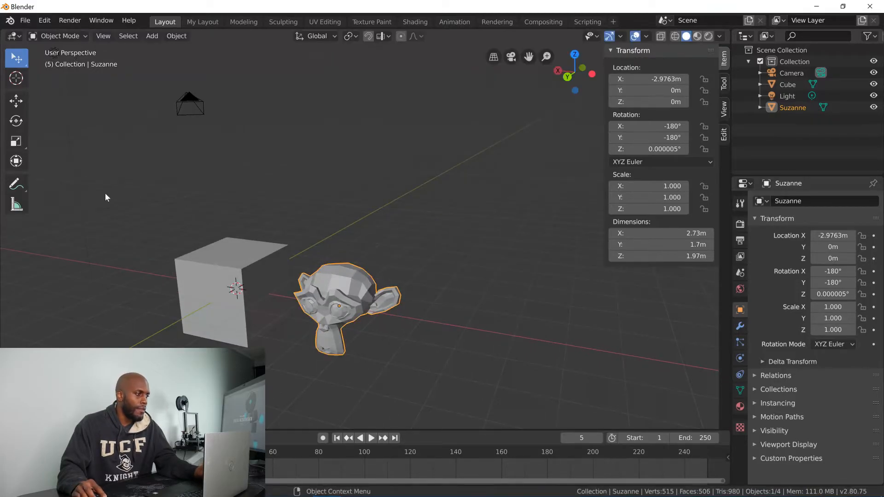
Activate the Transform tool and move the monkey along its X handle to about -3.89 m.
left_click(19, 161)
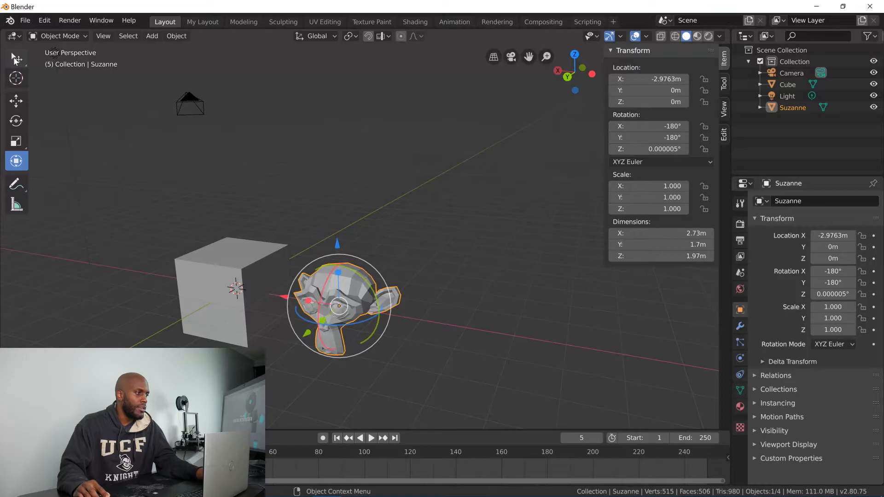
key("w")
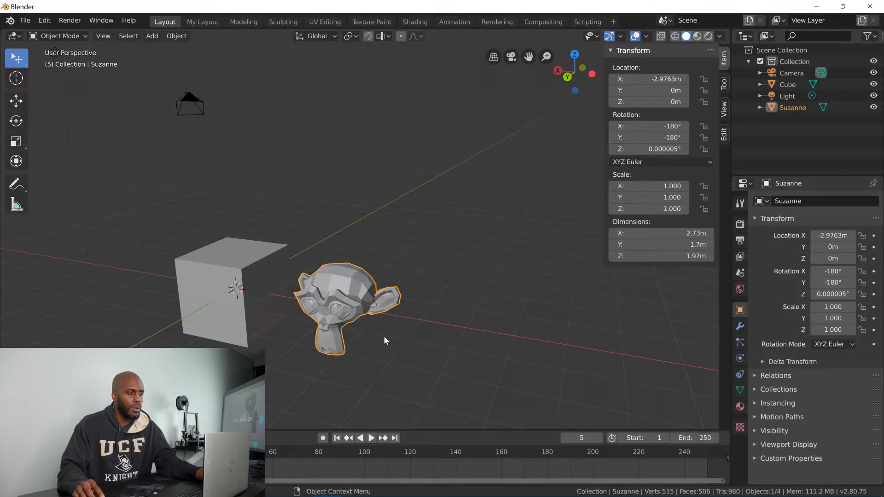
left_click(18, 161)
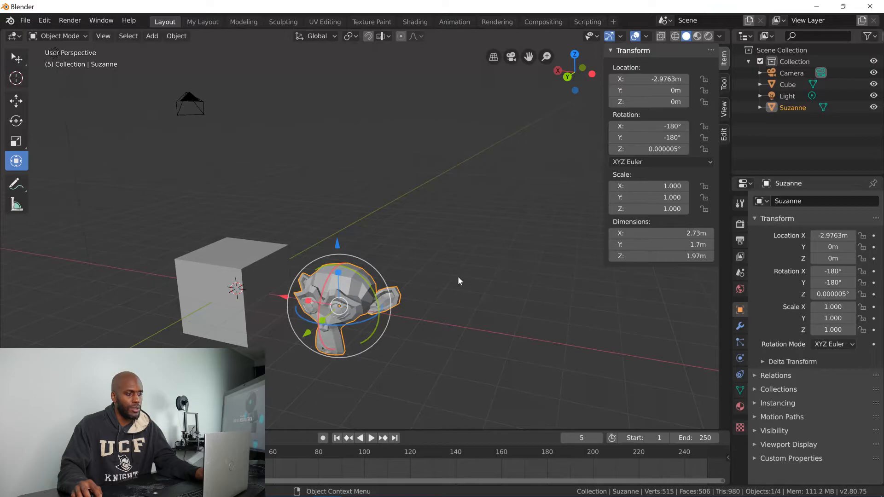
left_click_drag(284, 297, 92, 265)
left_click_drag(147, 265, 324, 274)
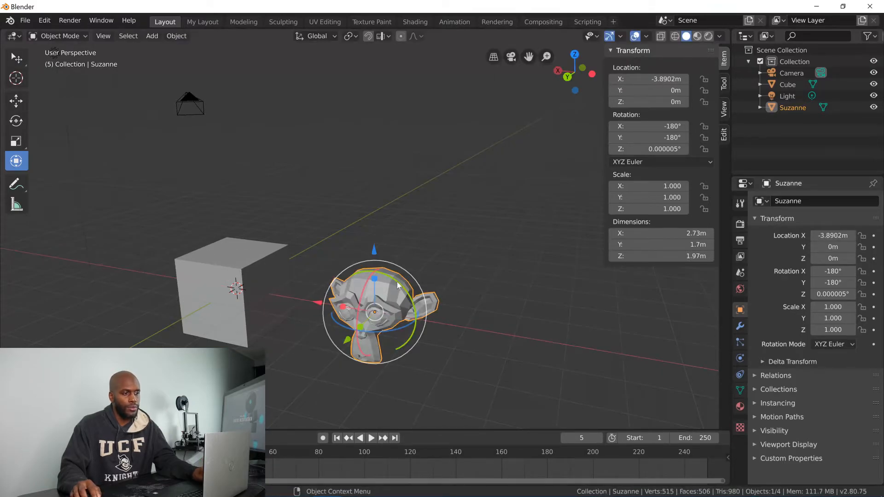
Try rotating the monkey freehand to about -198° in X, -175° in Y and 6.15° in Z, and undo it.
left_click_drag(398, 285, 406, 289)
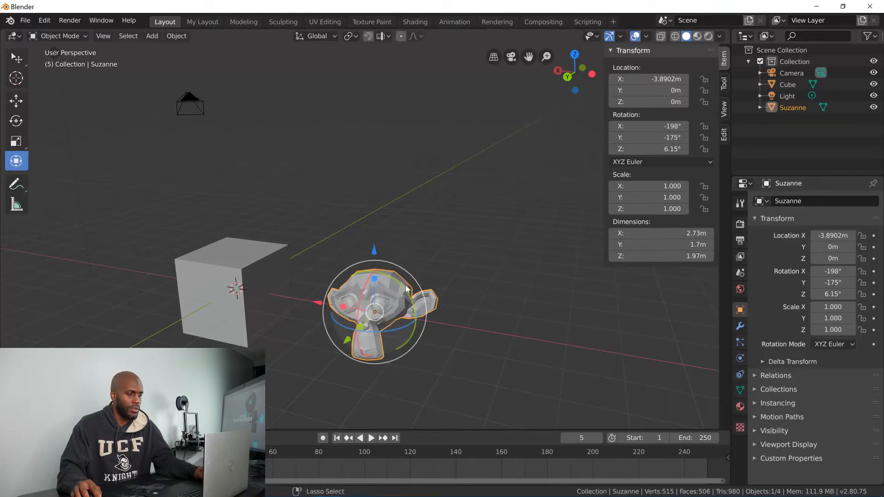
key("ctrl+z")
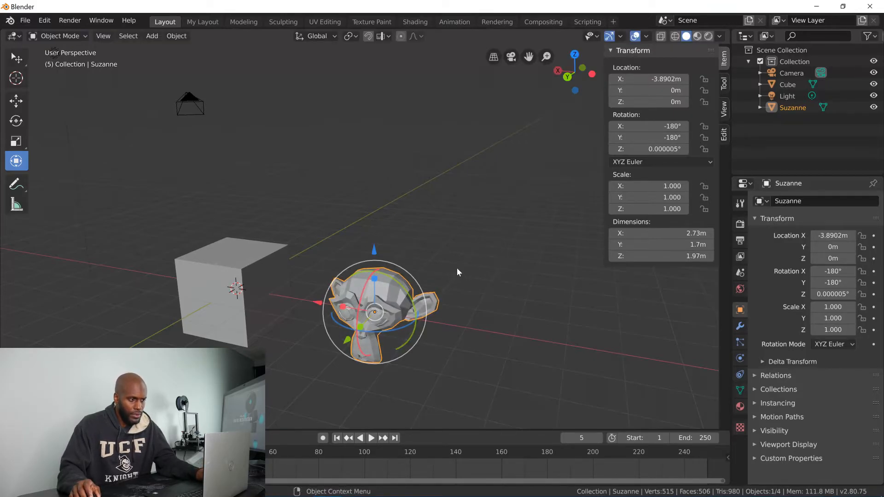
middle_click_drag(478, 263, 440, 247, "shift")
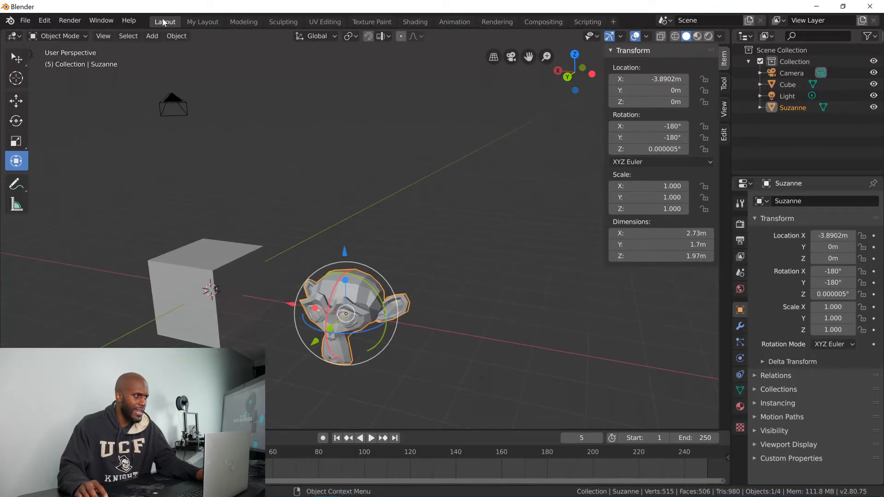
Examine the object operations available for the selected monkey in Object Mode.
left_click(175, 36)
left_click(152, 36)
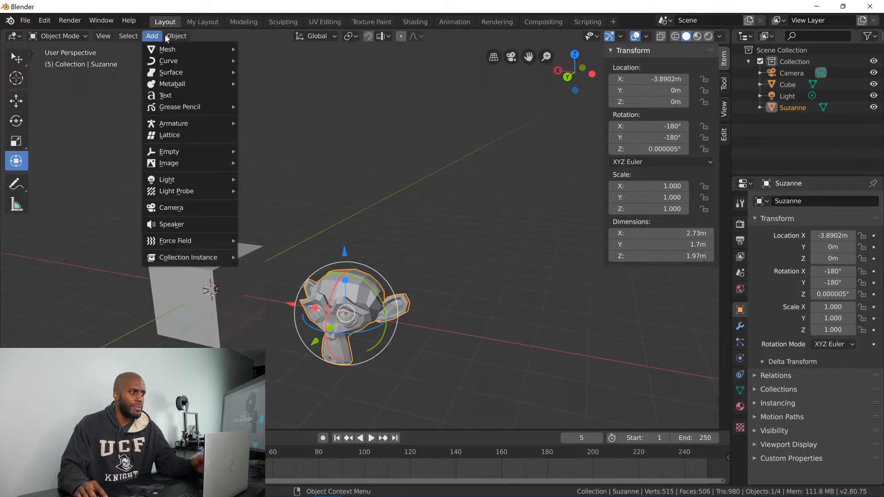
mouse_move(178, 37)
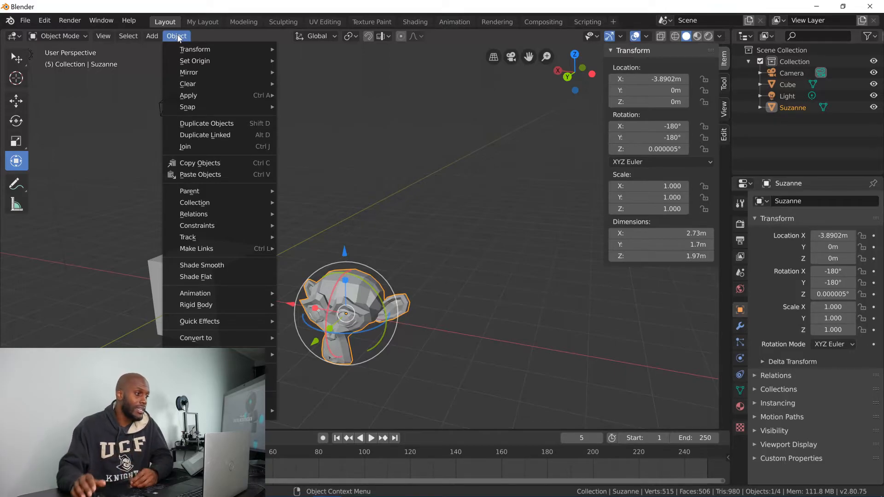
Review the Transform, Mirror, Clear, Copy Objects and Convert To operations available for the selected monkey.
mouse_move(186, 51)
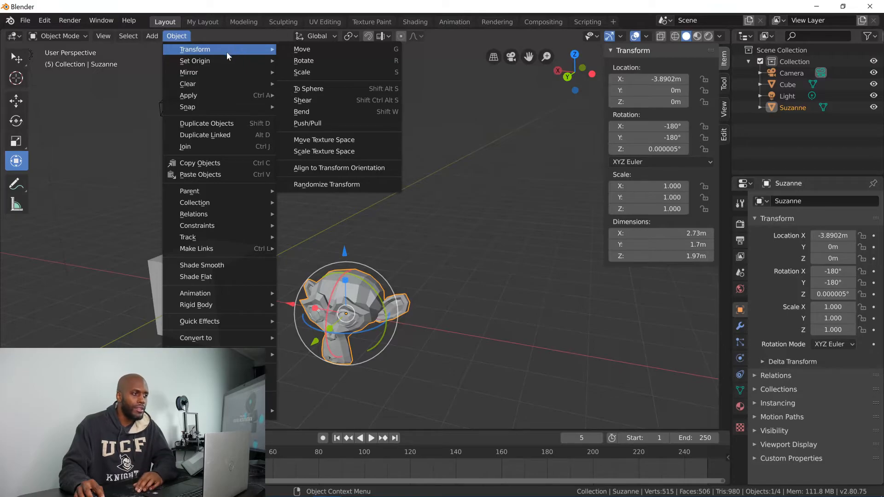
mouse_move(219, 63)
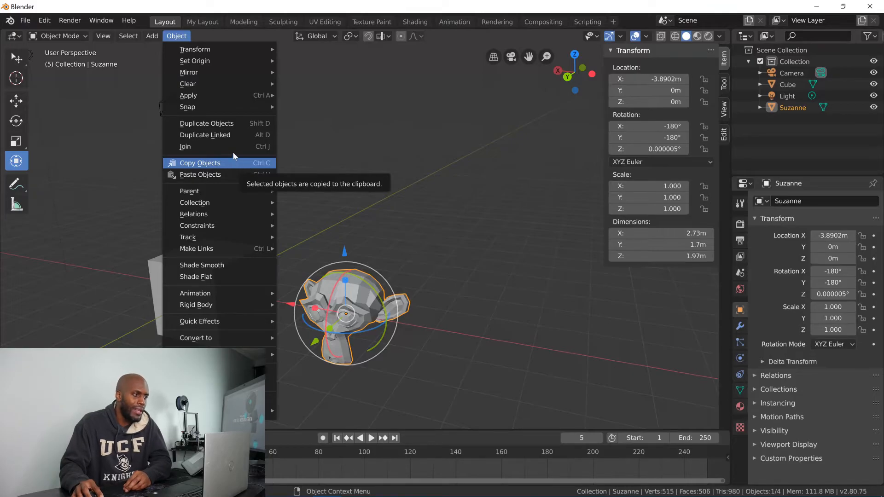
left_click(233, 160)
left_click(176, 36)
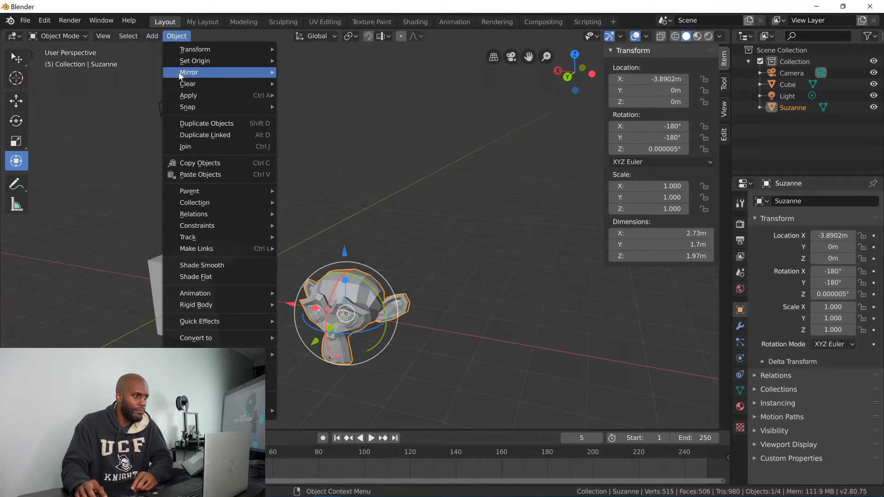
mouse_move(183, 90)
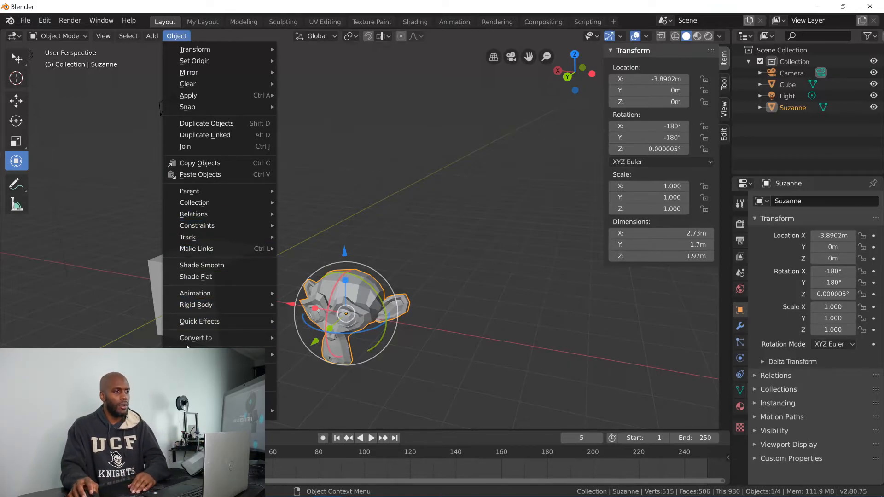
mouse_move(191, 341)
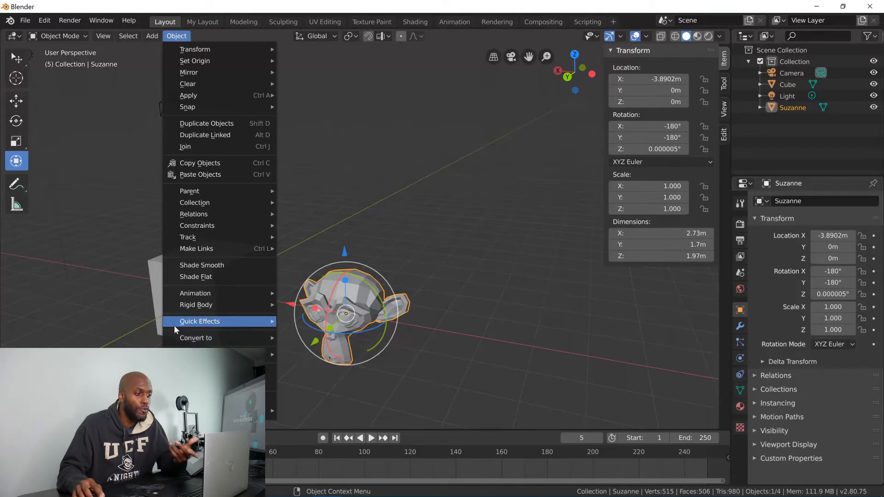
Set the monkey's origin to its geometry, then try moving the monkey in the viewport and undo that change.
left_click(180, 37)
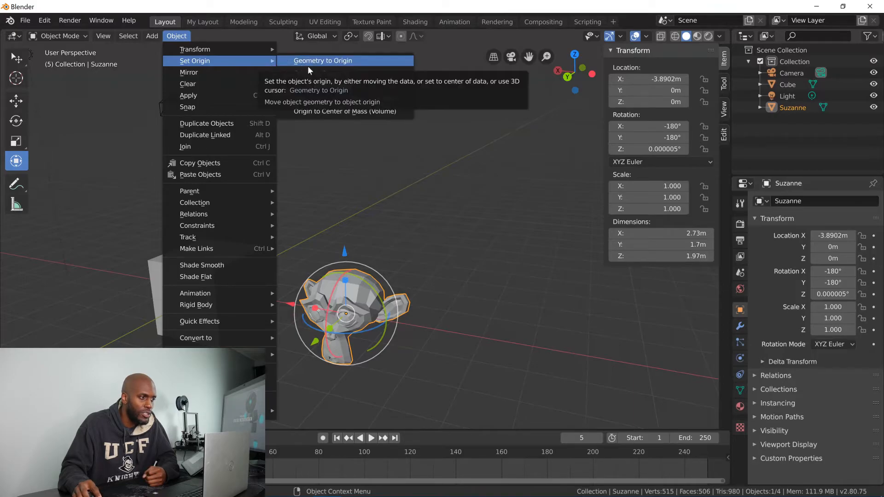
left_click(310, 74)
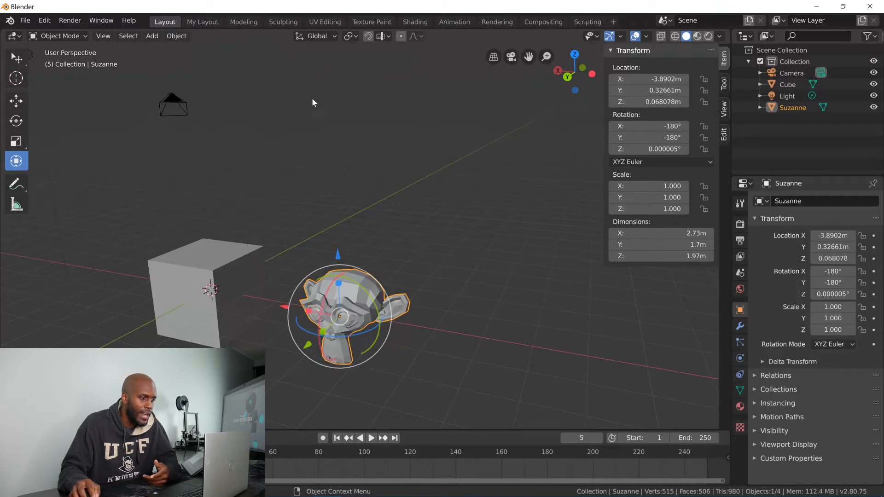
middle_click_drag(405, 241, 303, 307)
left_click_drag(302, 308, 339, 284)
key("ctrl+z")
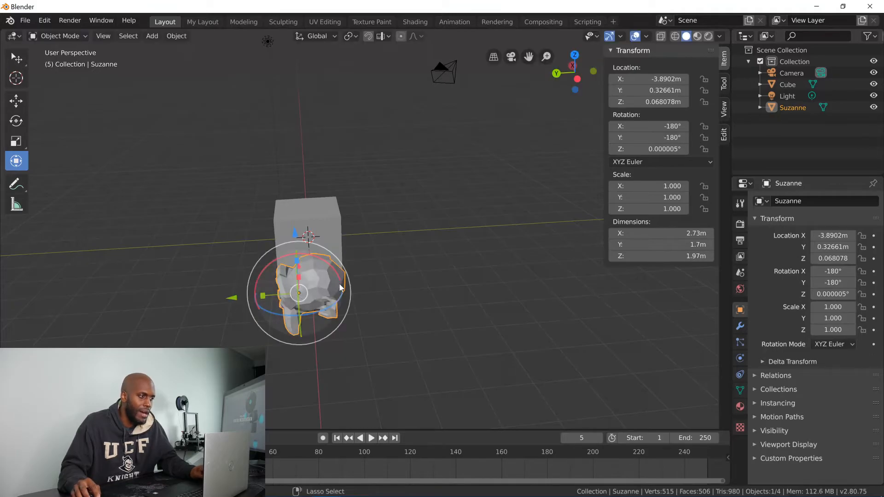
Apply the monkey's scale to its delta transforms.
left_click(175, 36)
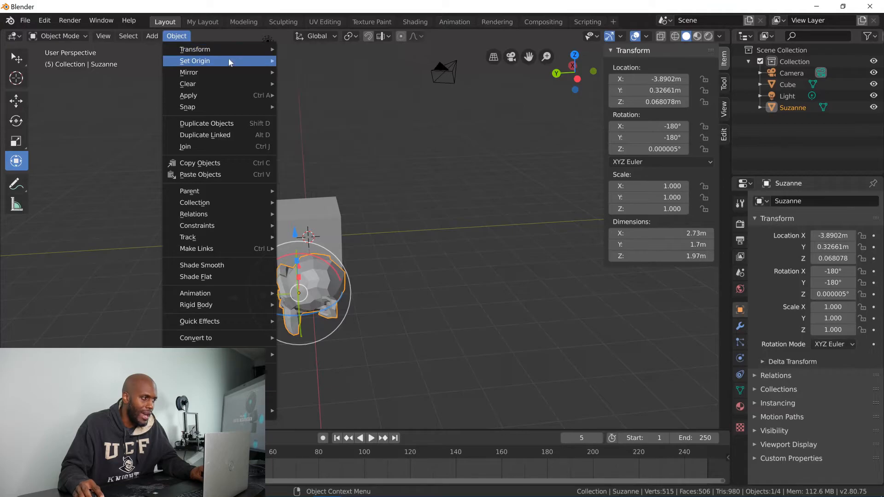
mouse_move(208, 84)
mouse_move(207, 95)
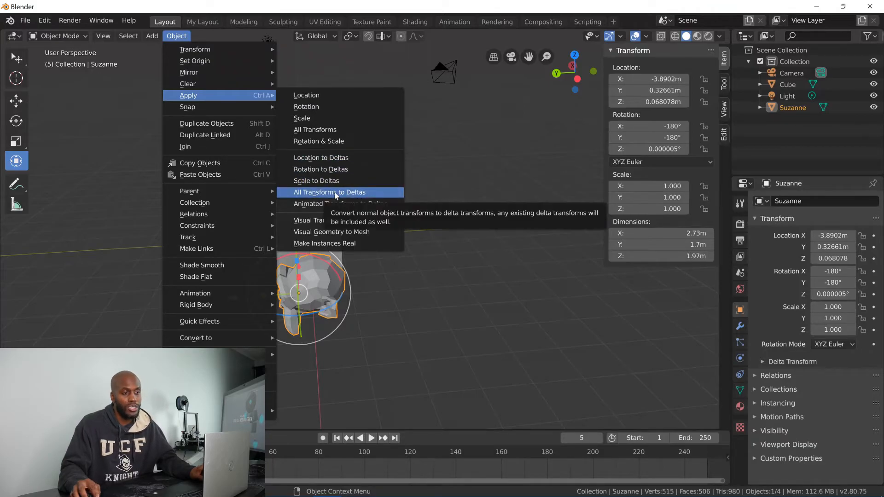
left_click(318, 180)
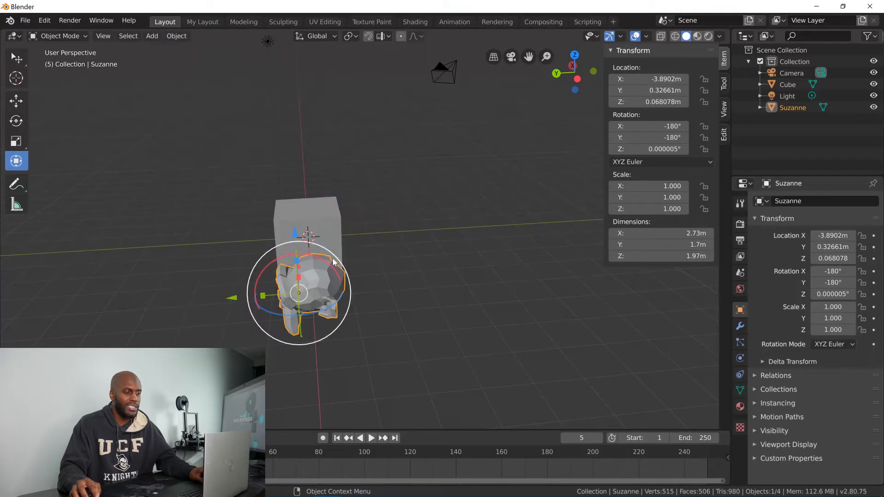
Scale the monkey uniformly to about 6.916 and move it along the Z axis to about 5.86 m.
key("s")
left_click(366, 220)
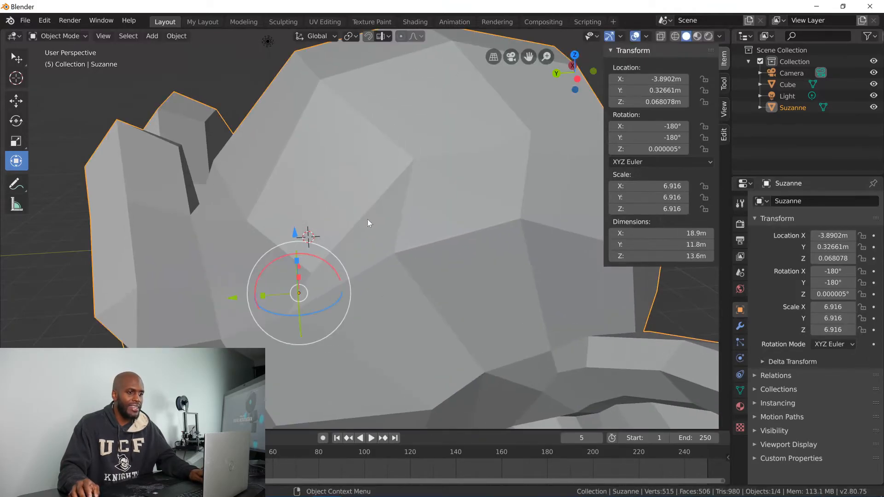
scroll(368, 219, "down", 5)
key("g")
key("z")
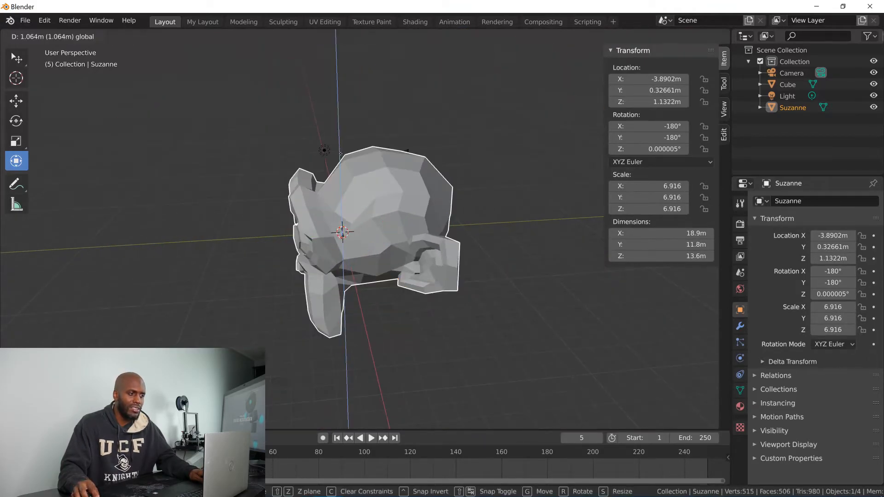
left_click(375, 164)
middle_click_drag(375, 164, 353, 169)
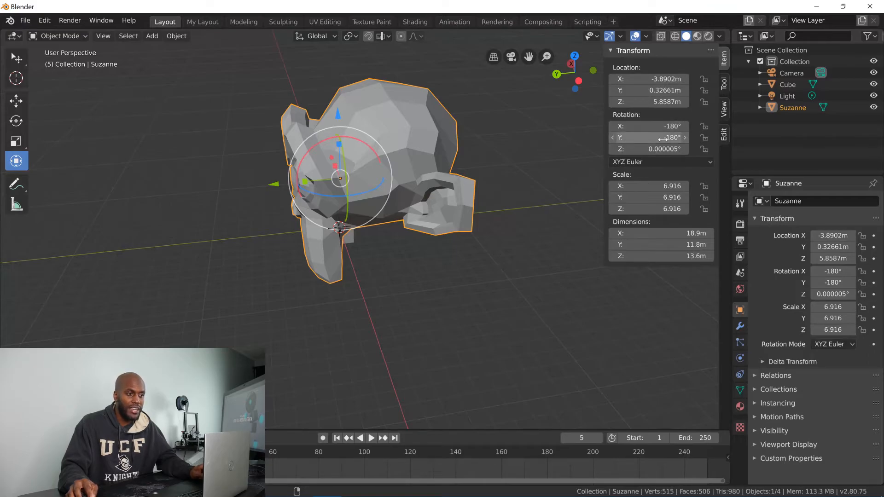
Apply all of the monkey's transforms to its deltas and view the monkey from the front.
left_click(176, 36)
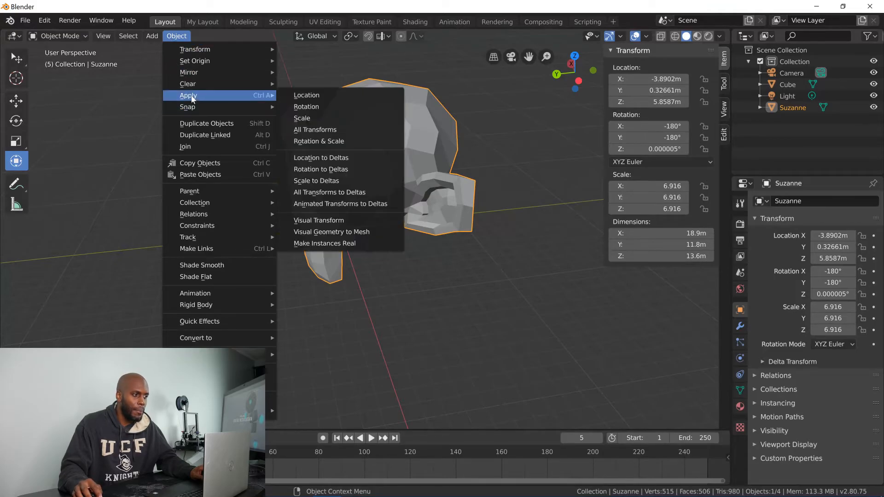
left_click(317, 195)
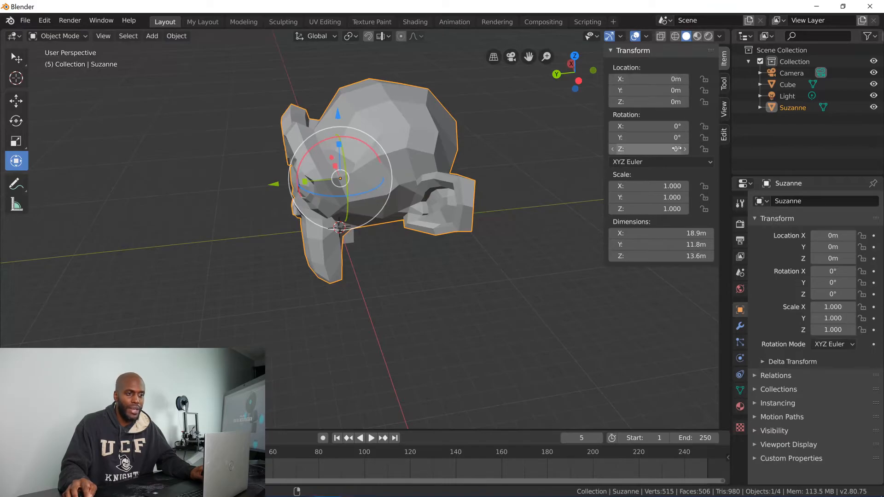
middle_click_drag(447, 175, 505, 161)
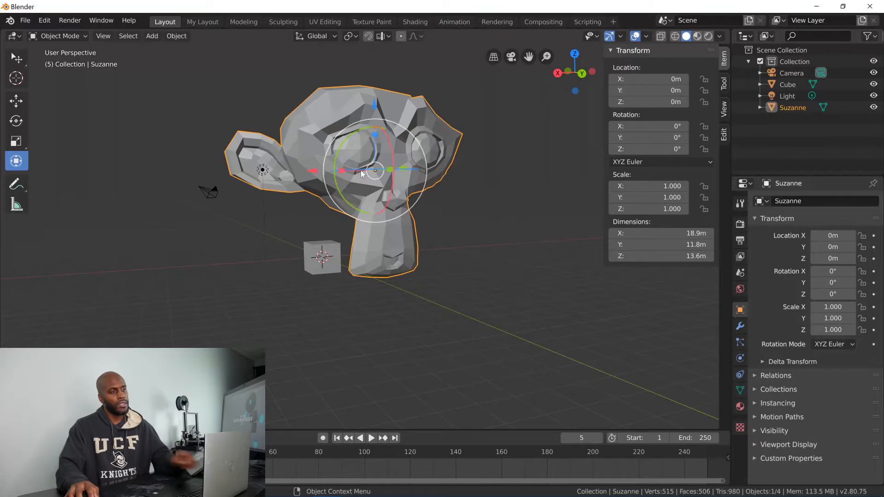
Join the cube into the monkey, keeping the monkey as the active object, and reselect the joined mesh.
key("alt+a")
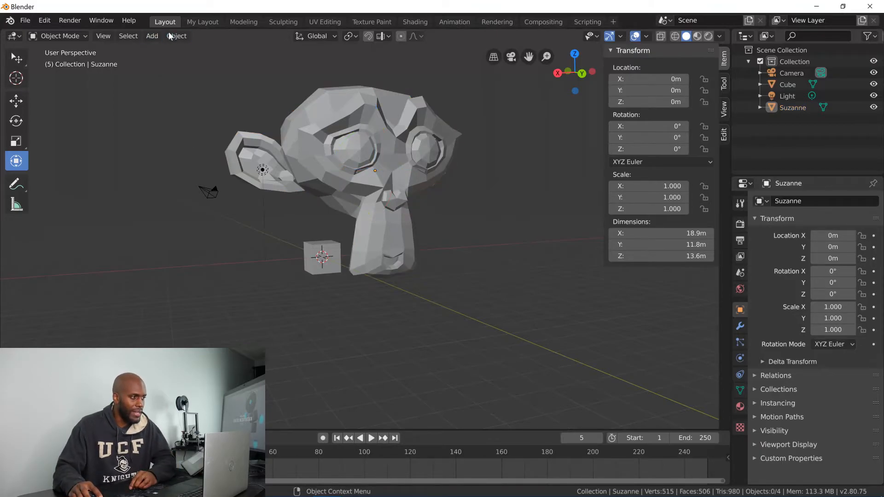
left_click(170, 37)
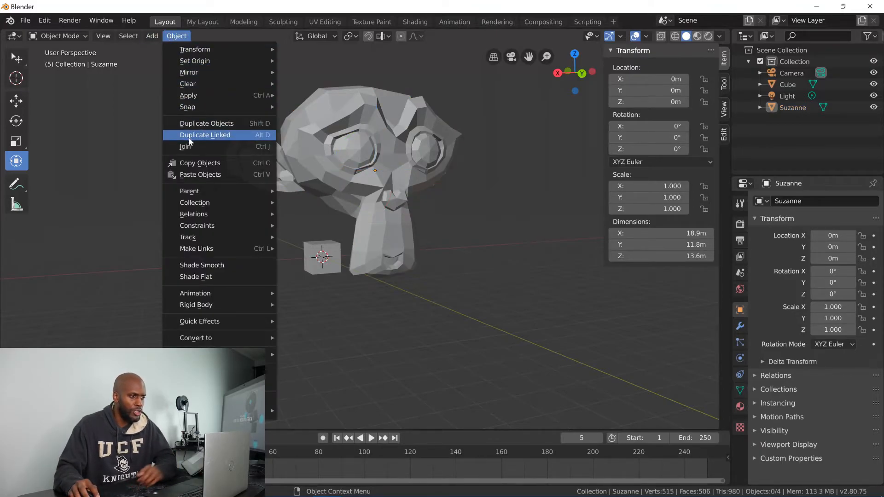
left_click(321, 249)
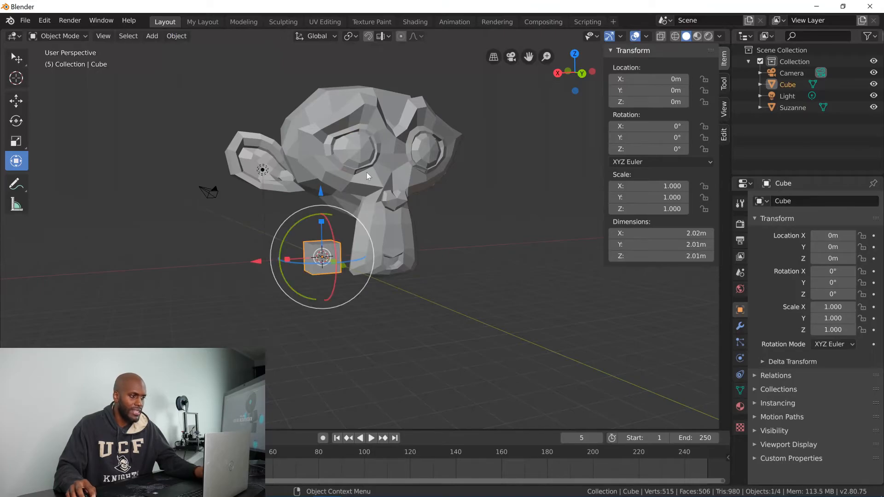
left_click(367, 172, "shift")
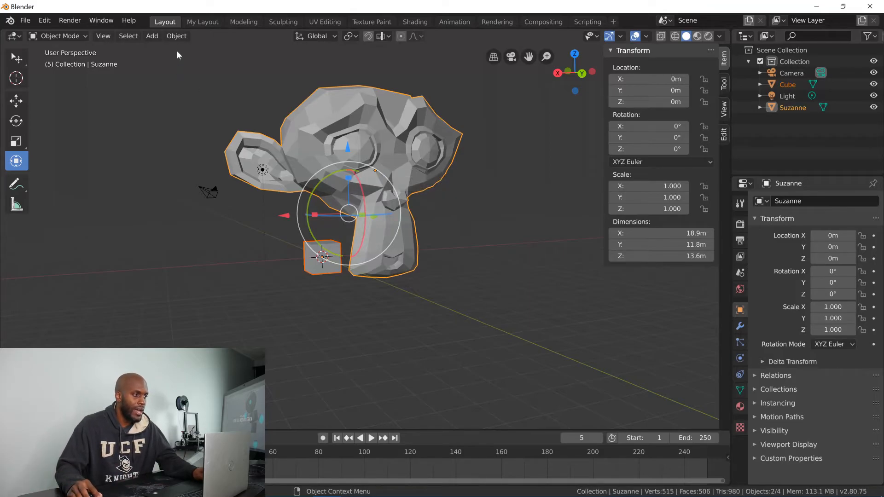
left_click(177, 36)
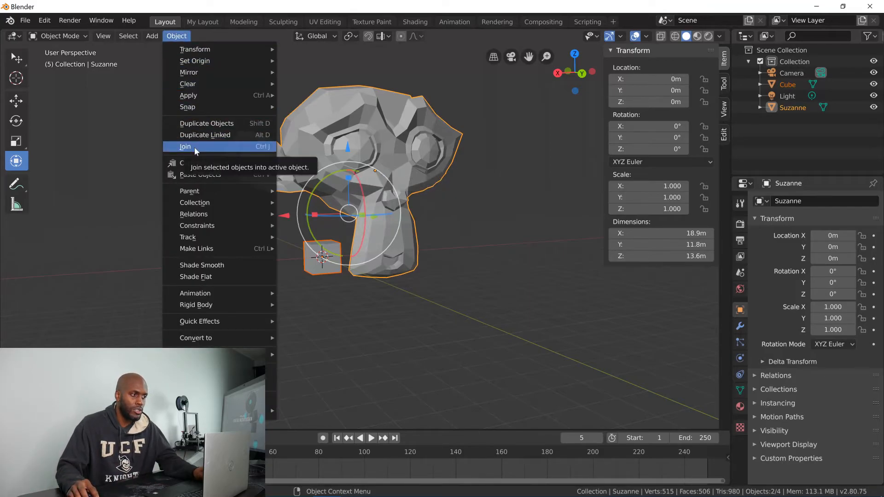
left_click(231, 146)
left_click(471, 210)
left_click(390, 170)
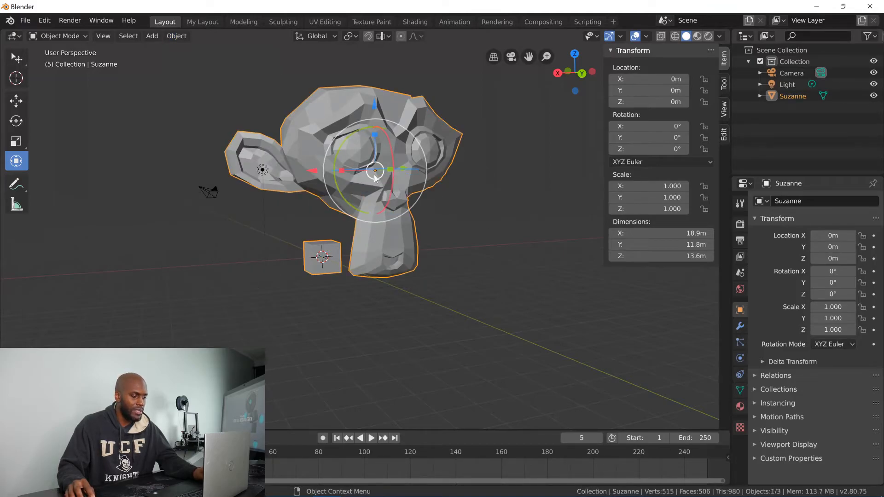
Try a freehand trackball rotation of the joined object, cancel it, undo the join and deselect everything.
key("r")
key("r")
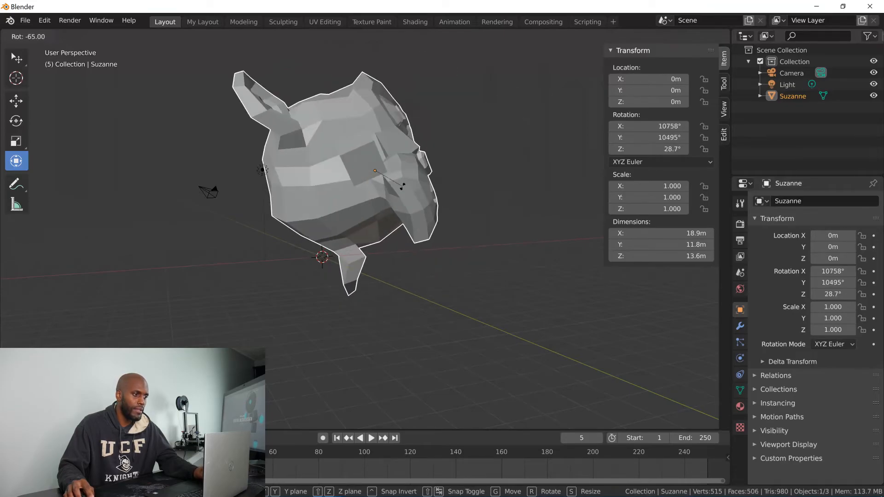
key("Escape")
left_click(268, 194)
key("ctrl+z")
key("ctrl+z")
left_click(441, 227)
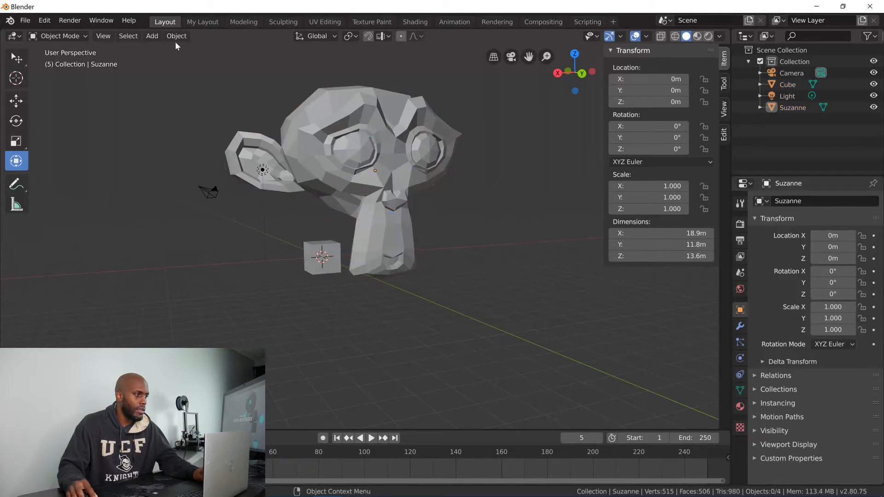
Select only the monkey and apply smooth shading to it.
left_click(176, 37)
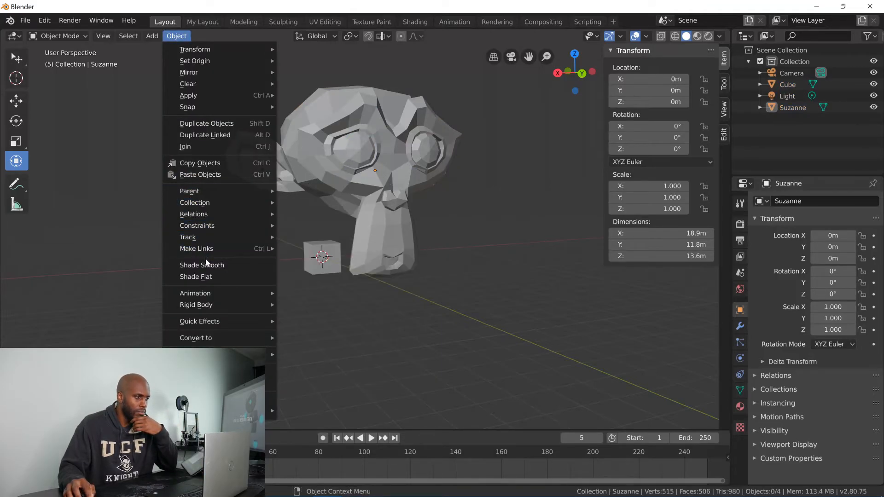
left_click(208, 276)
left_click(319, 172)
left_click(176, 36)
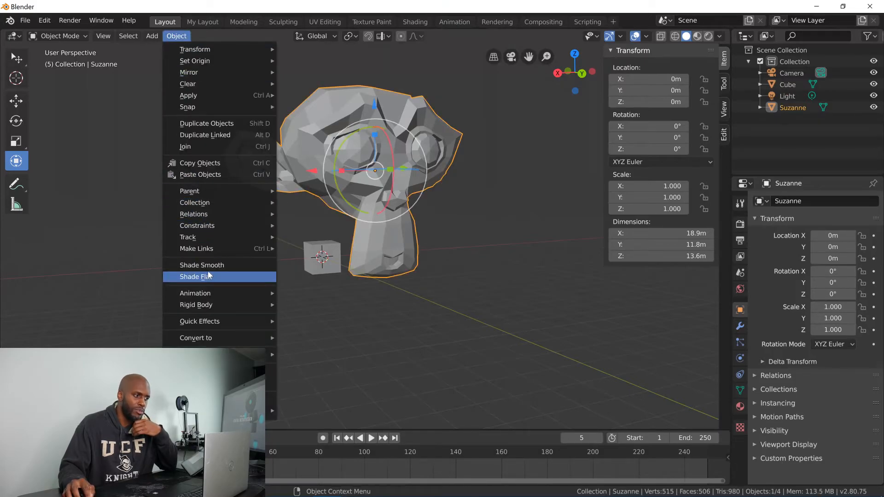
left_click(209, 265)
middle_click_drag(369, 210, 405, 188)
Switch the monkey back to flat shading and inspect its faceted surface up close.
left_click(176, 36)
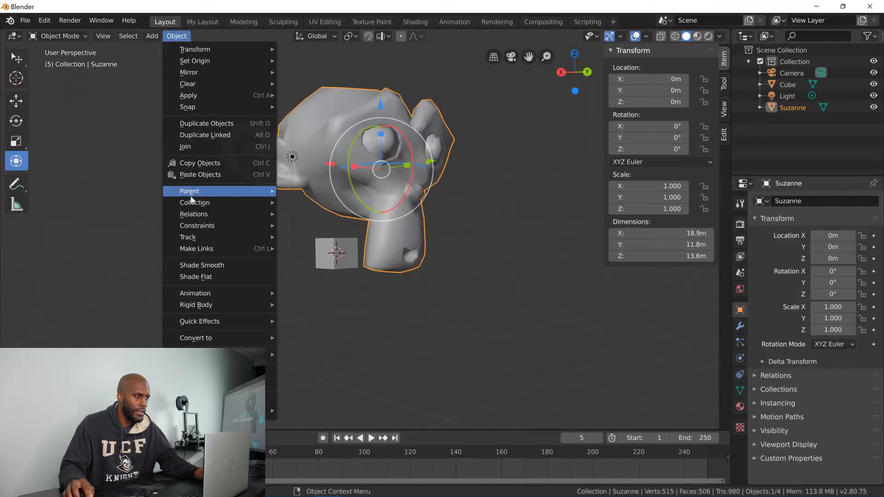
left_click(207, 278)
middle_click_drag(356, 159, 317, 170)
scroll(316, 170, "up", 5)
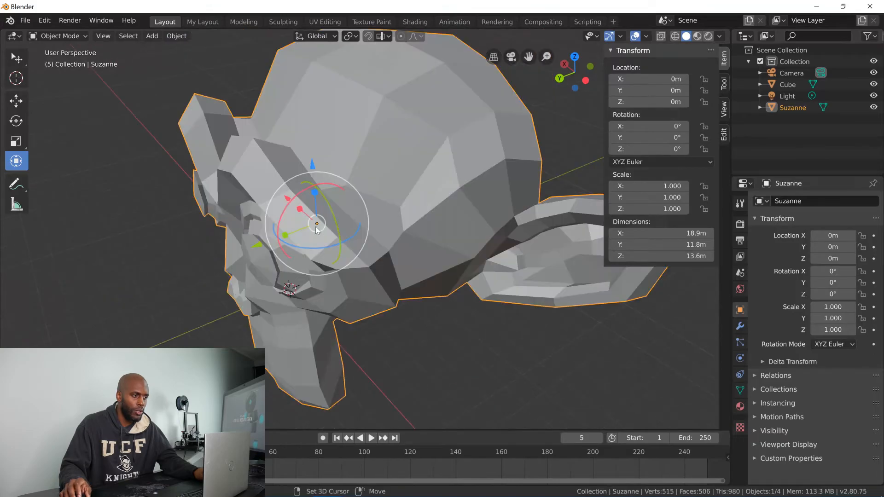
Inspect the monkey's mesh in Edit Mode, select a single vertex on the head, and return to Object Mode.
key("Tab")
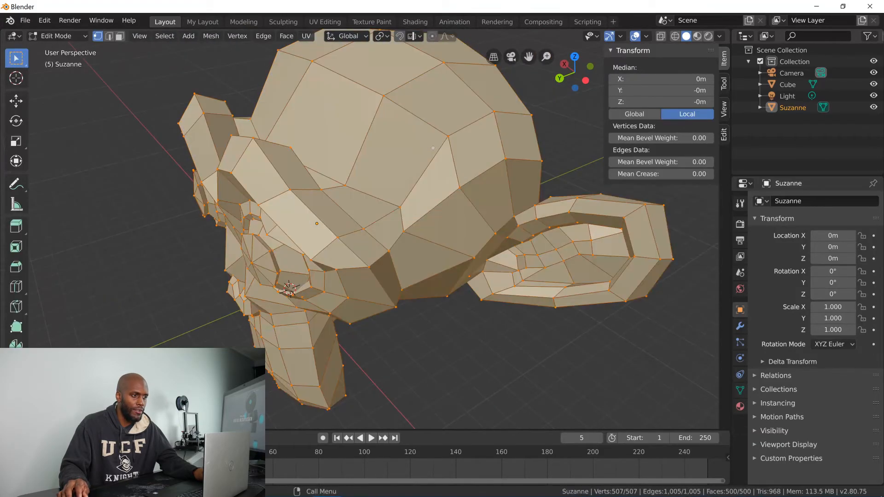
left_click(453, 133)
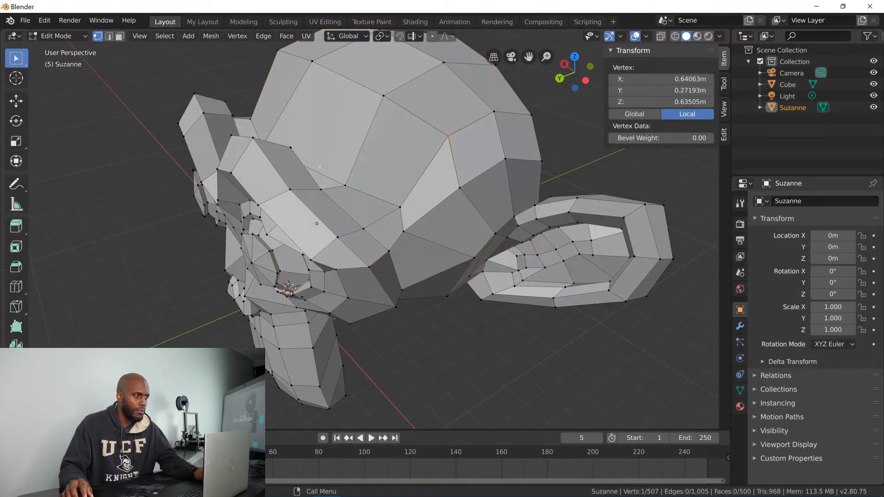
key("Tab")
key("Tab")
key("Tab")
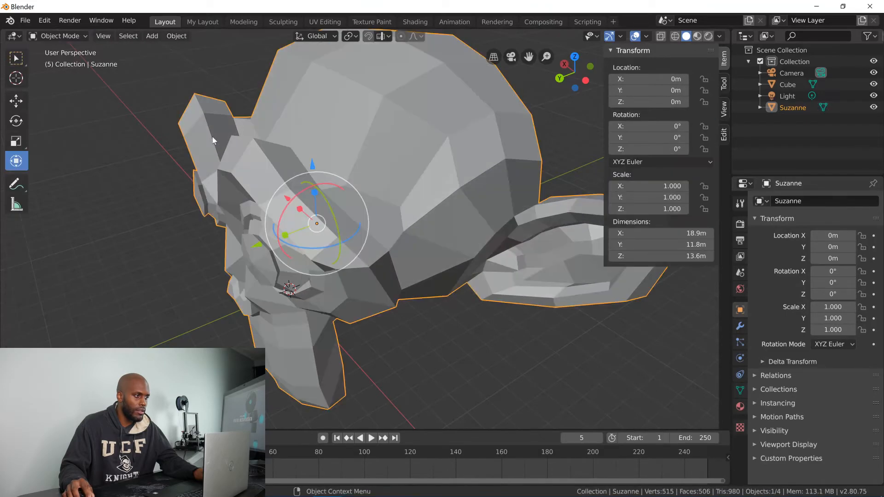
Reapply smooth shading to the monkey and inspect its face.
left_click(173, 38)
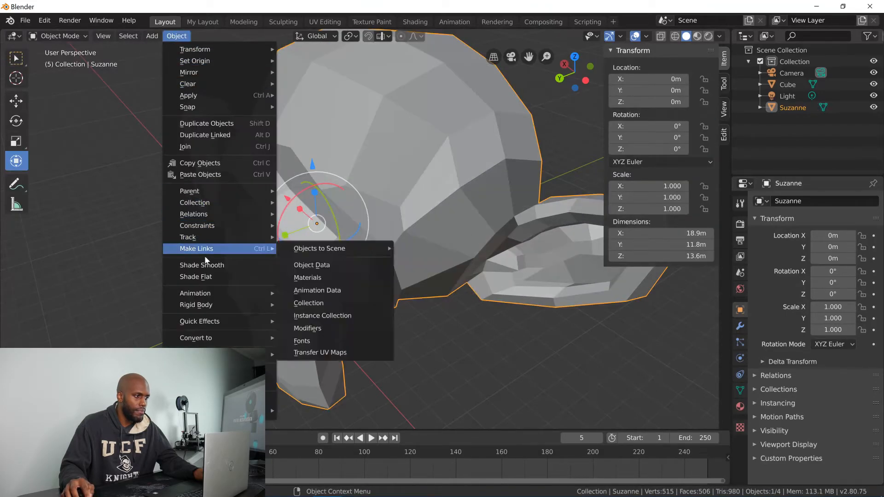
left_click(211, 266)
middle_click_drag(309, 184, 295, 138)
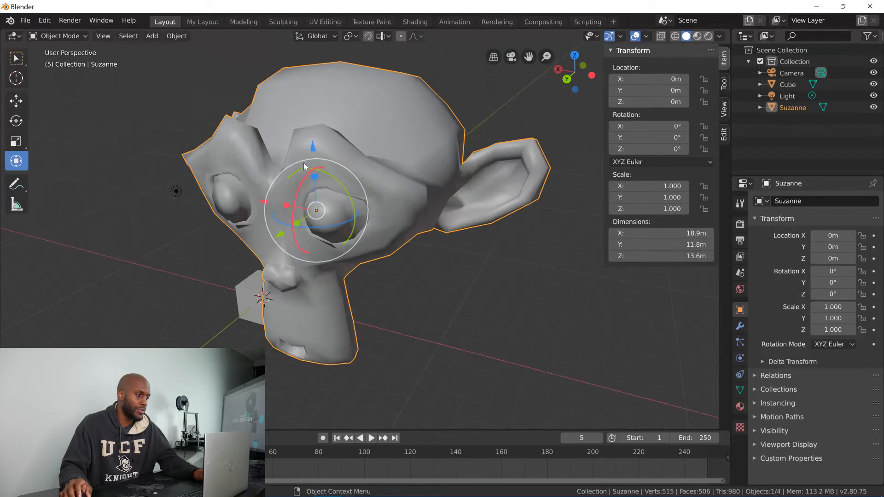
Review the object commands for shading, animation, rigid body, quick effects and conversion without applying any.
left_click(177, 40)
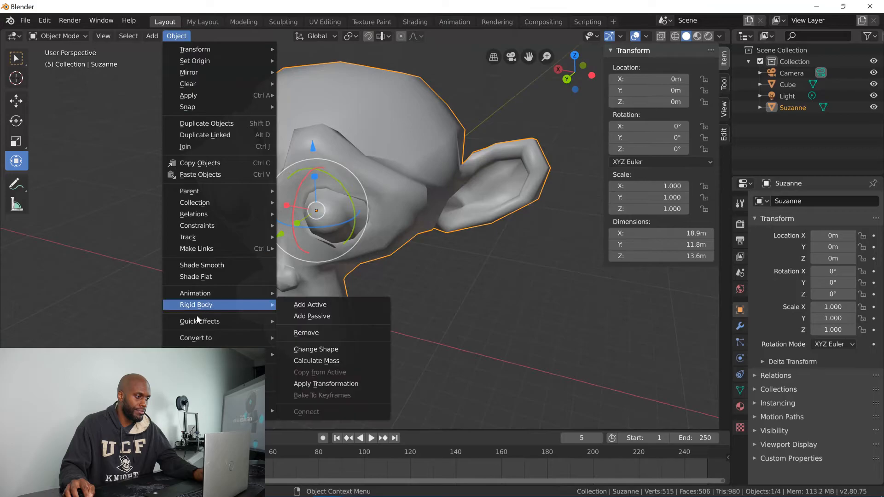
mouse_move(197, 319)
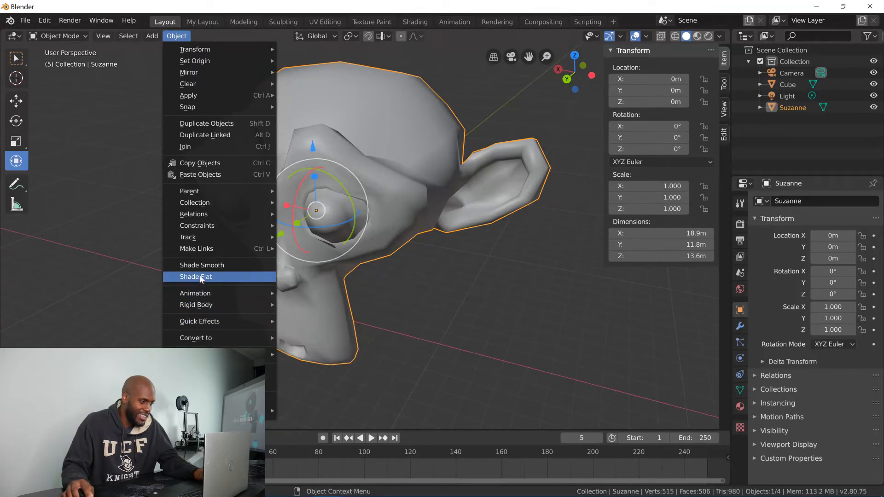
mouse_move(206, 297)
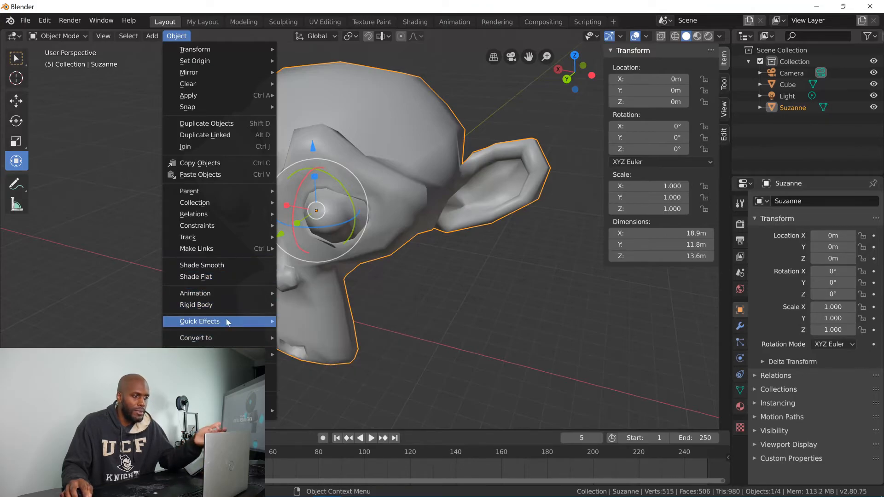
mouse_move(217, 354)
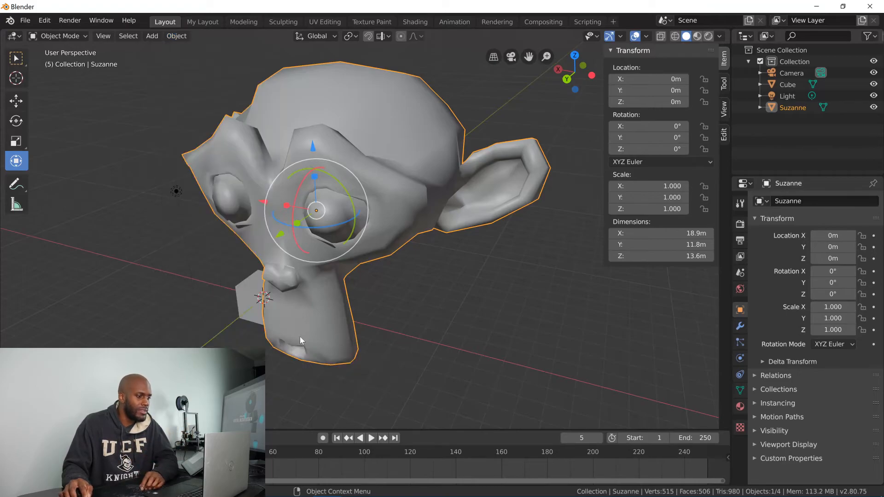
left_click(422, 314)
left_click(380, 191)
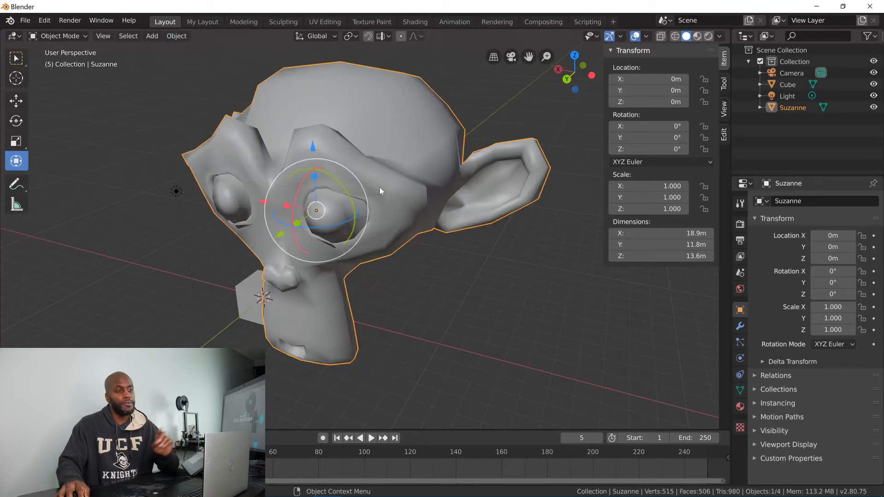
Compare the context commands for the monkey with the full object command list and a location field's context options.
right_click(360, 109)
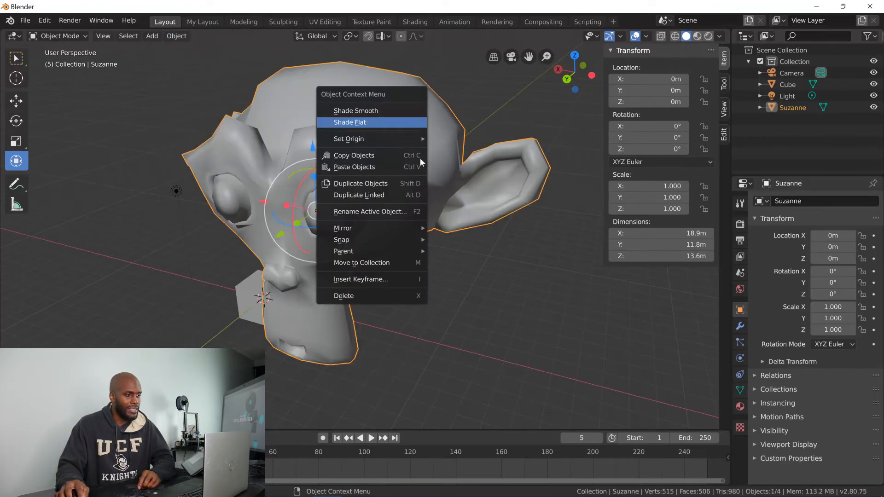
left_click(178, 39)
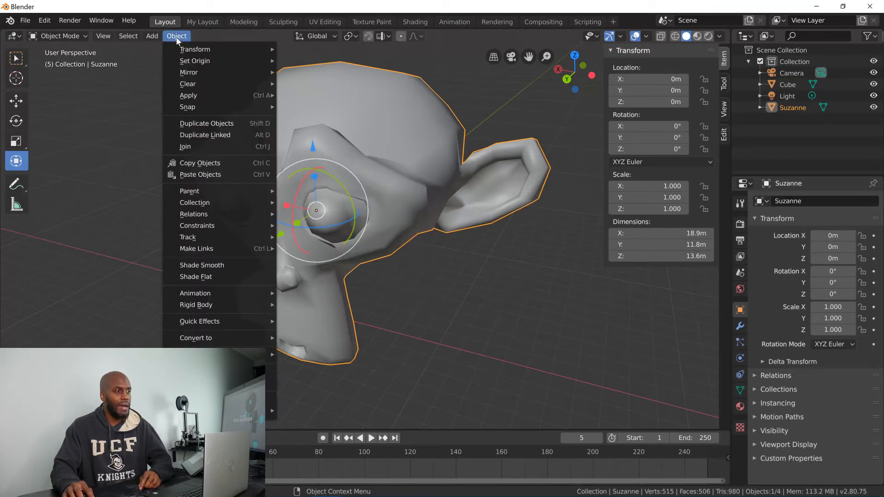
right_click(353, 111)
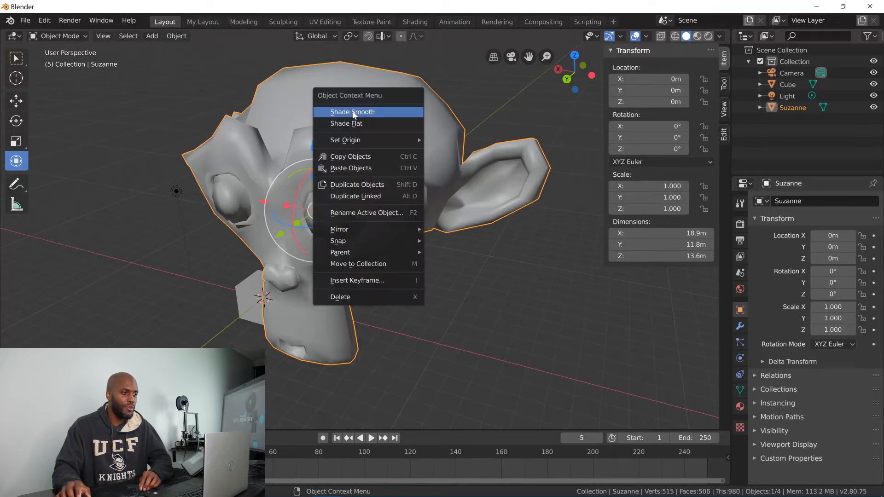
mouse_move(358, 143)
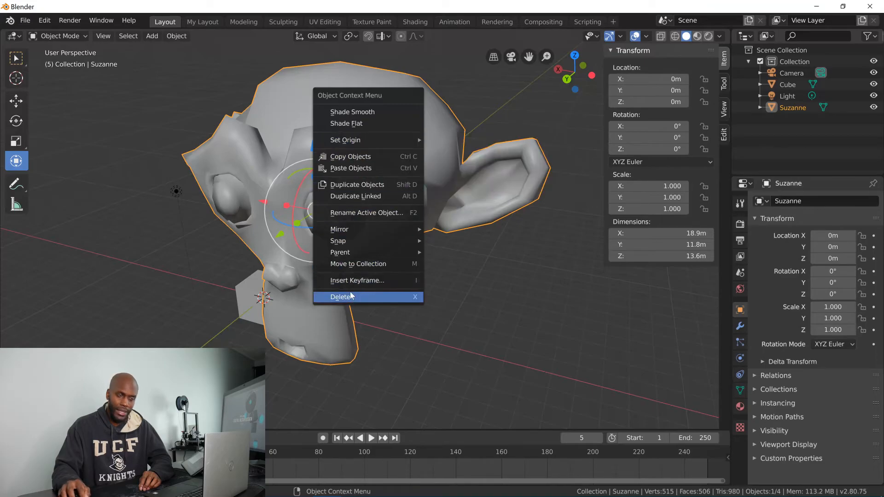
right_click(654, 94)
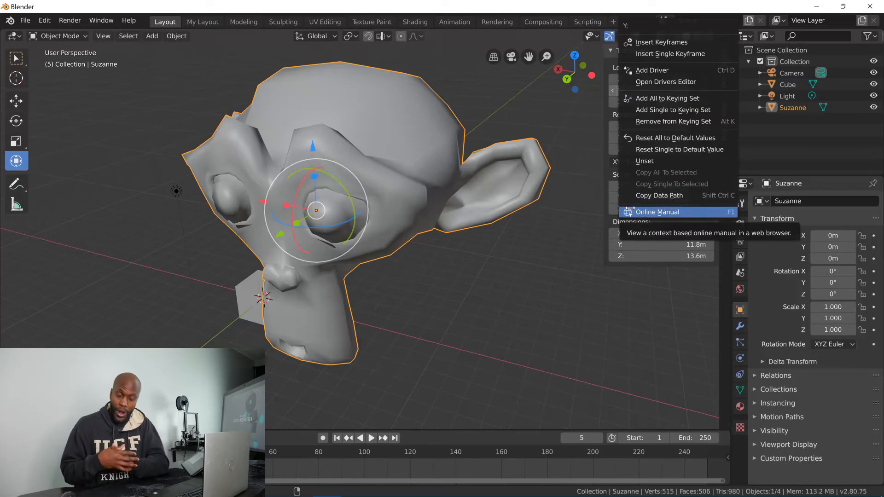
right_click(424, 146)
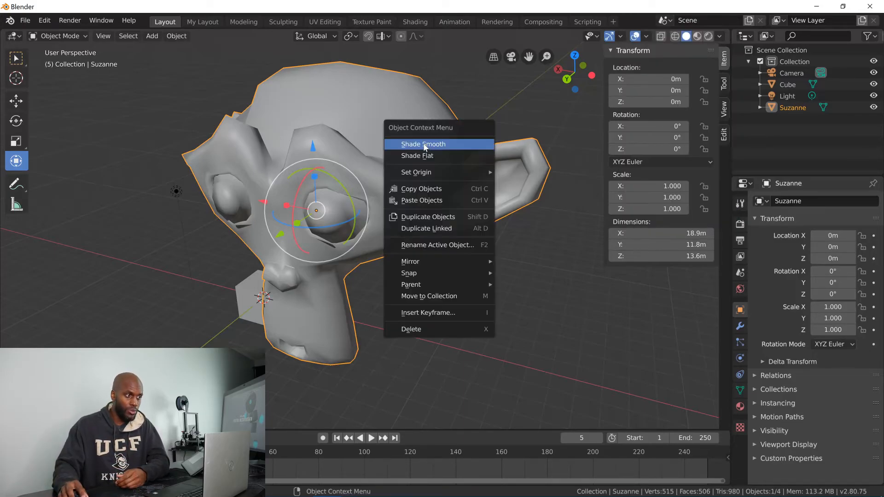
left_click(454, 84)
right_click(401, 130)
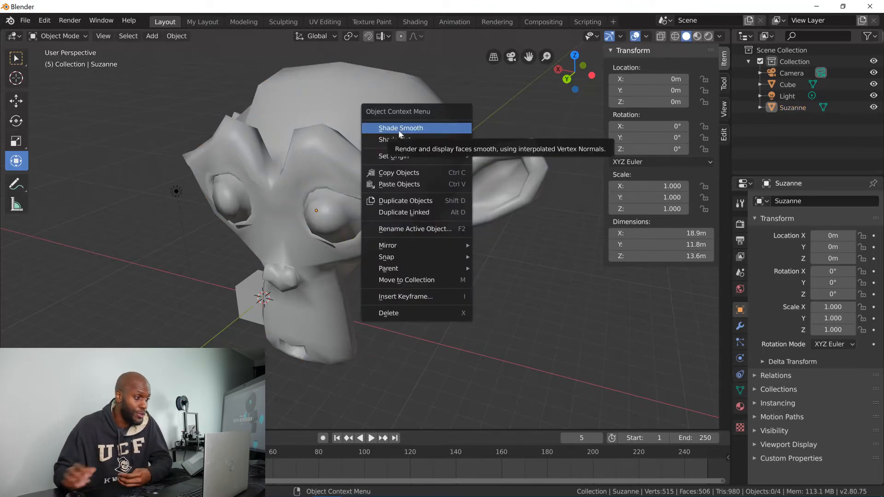
right_click(317, 128)
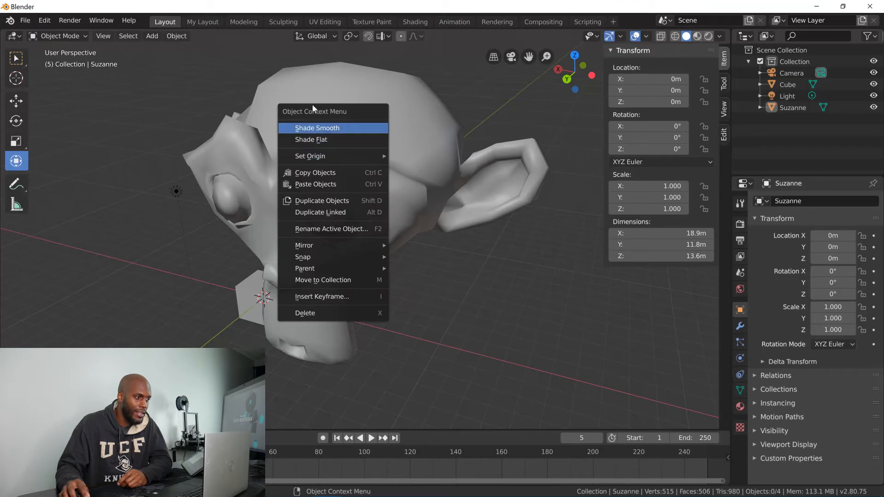
Duplicate the monkey, place the copy beside the original, and move it along X to 11.053 m.
left_click(379, 103)
right_click(379, 103)
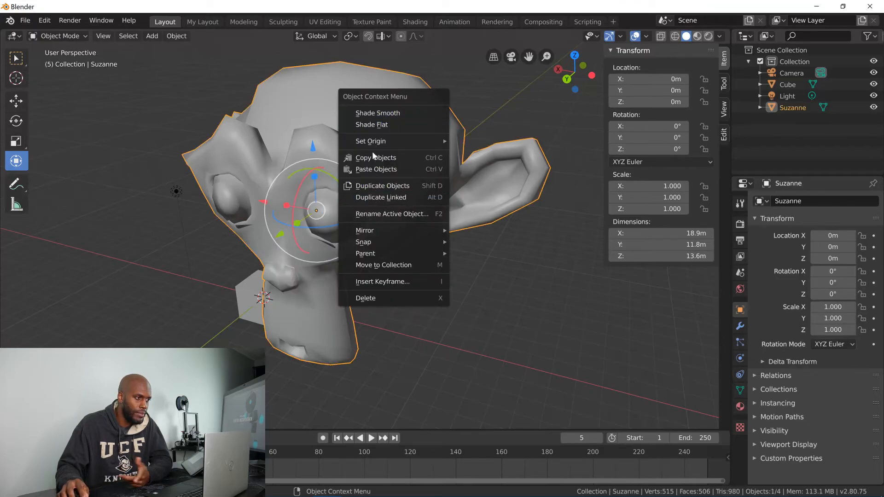
left_click(385, 186)
left_click(169, 156)
middle_click_drag(272, 152, 286, 290)
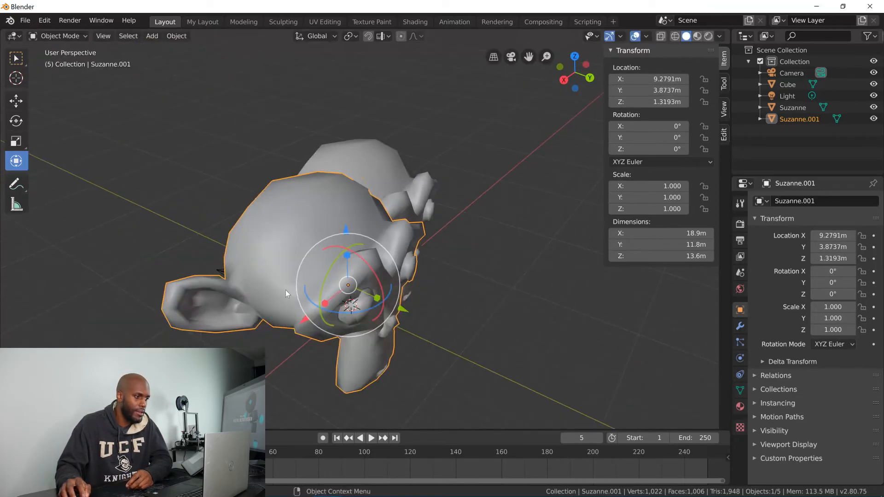
left_click_drag(304, 321, 281, 339)
middle_click_drag(403, 229, 348, 180)
scroll(338, 177, "down", 2)
Review the mesh primitives that can be added to the scene, including the monkey.
left_click(152, 36)
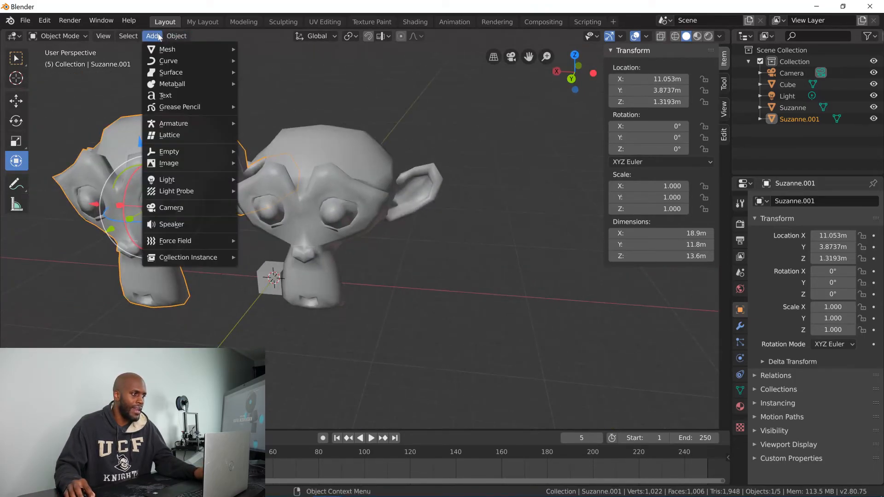
mouse_move(165, 49)
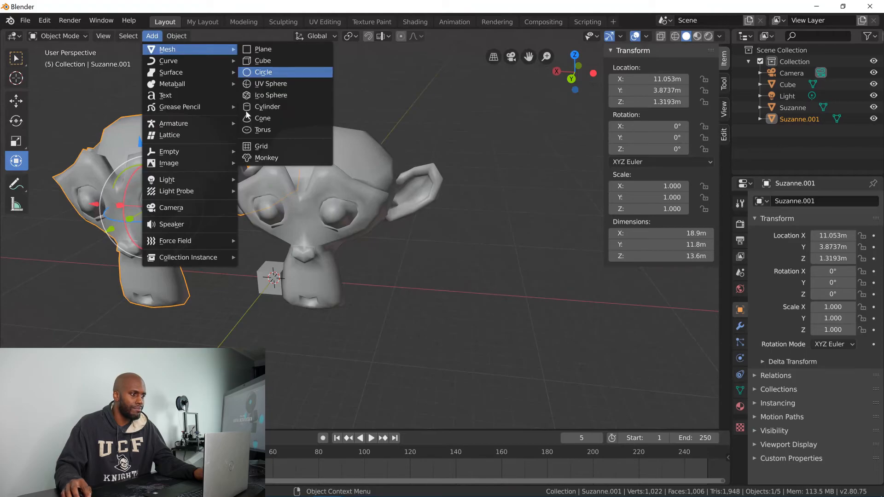
left_click(276, 159)
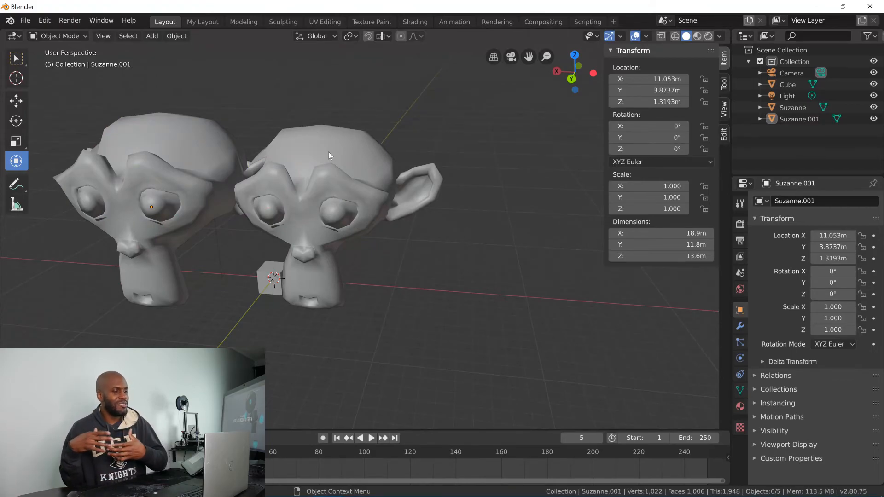
Undo the monkey's duplication so that only the original is left in the scene.
key("ctrl+z")
key("ctrl+z")
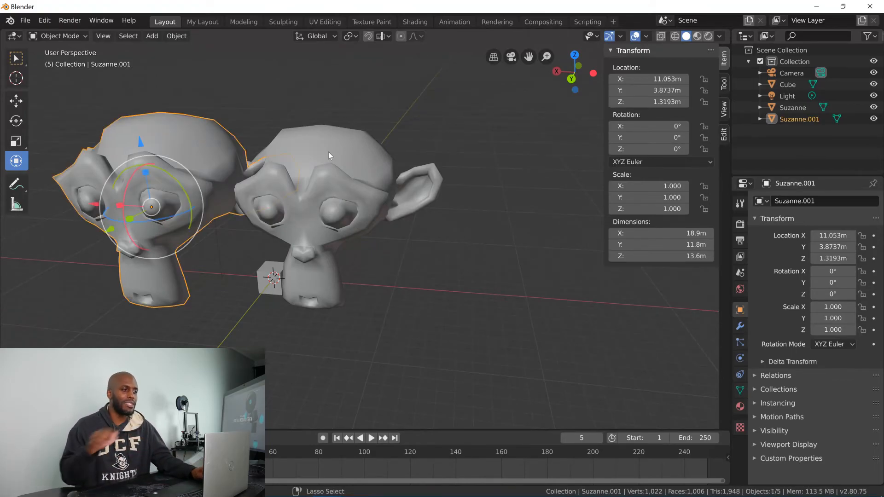
left_click(394, 124)
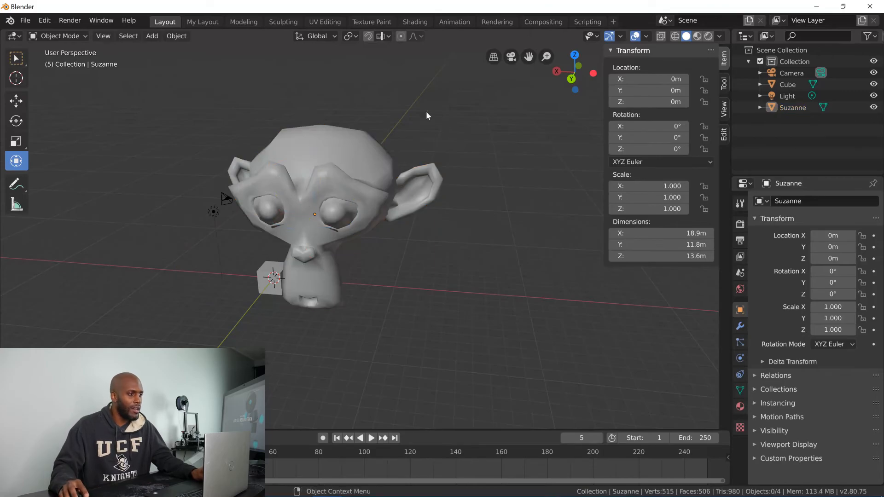
Select the original monkey and view the transform orientation options, leaving the orientation set to Global.
left_click(310, 36)
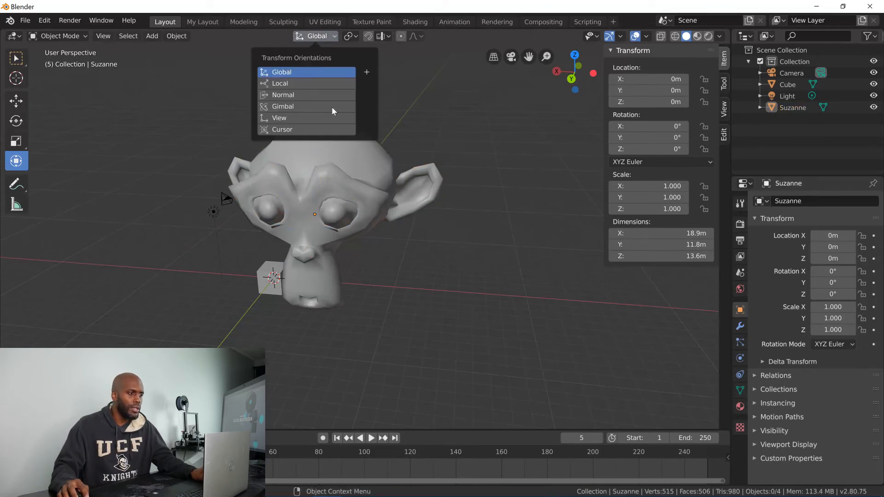
left_click(346, 175)
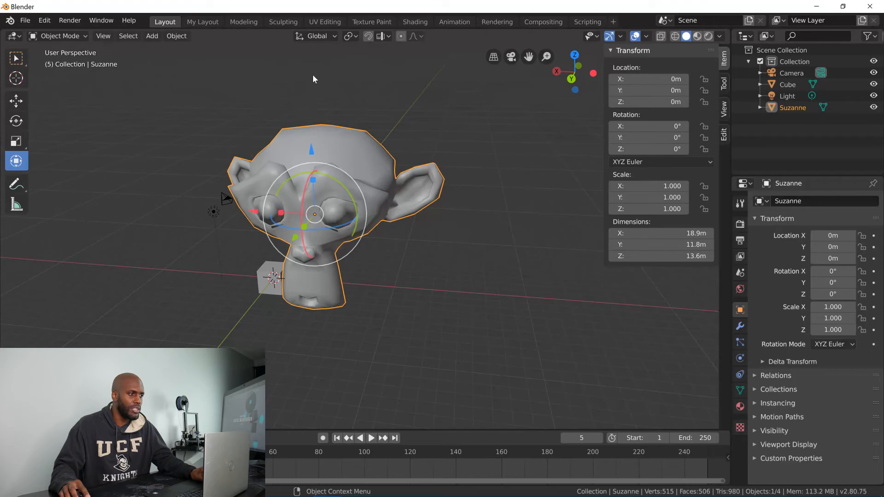
left_click(316, 36)
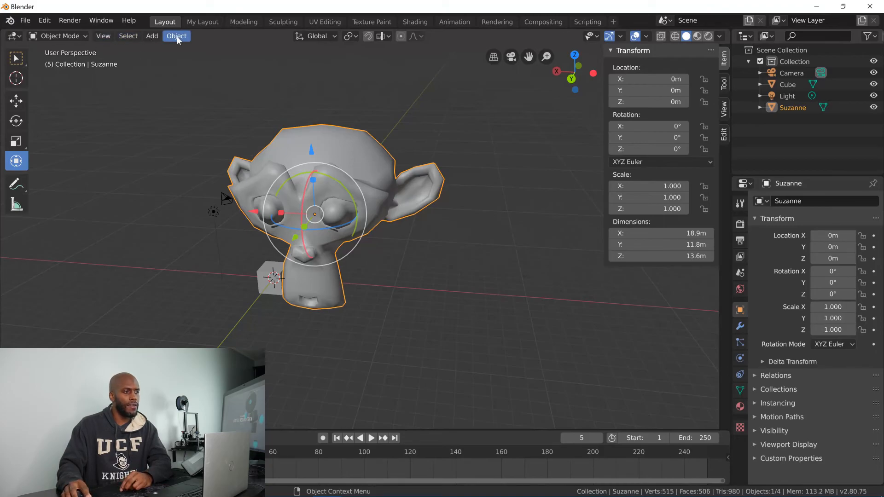
Review the view, selection, add and object commands available in Object Mode.
left_click(103, 36)
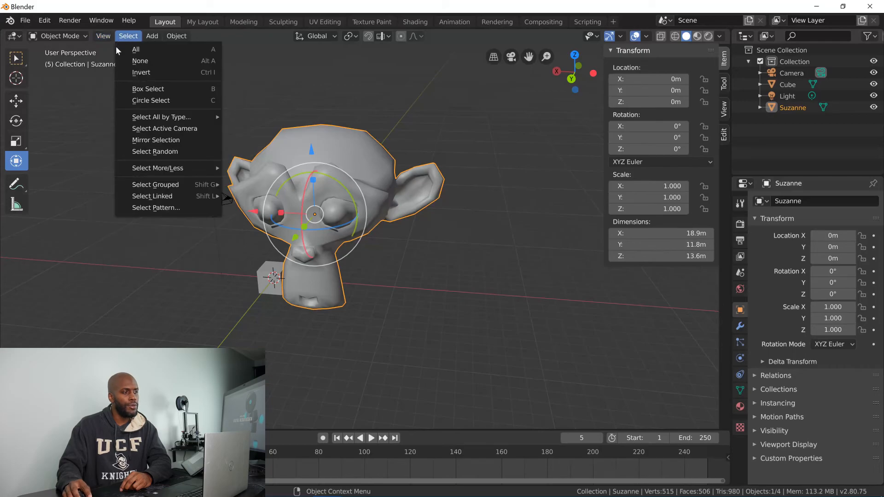
mouse_move(135, 39)
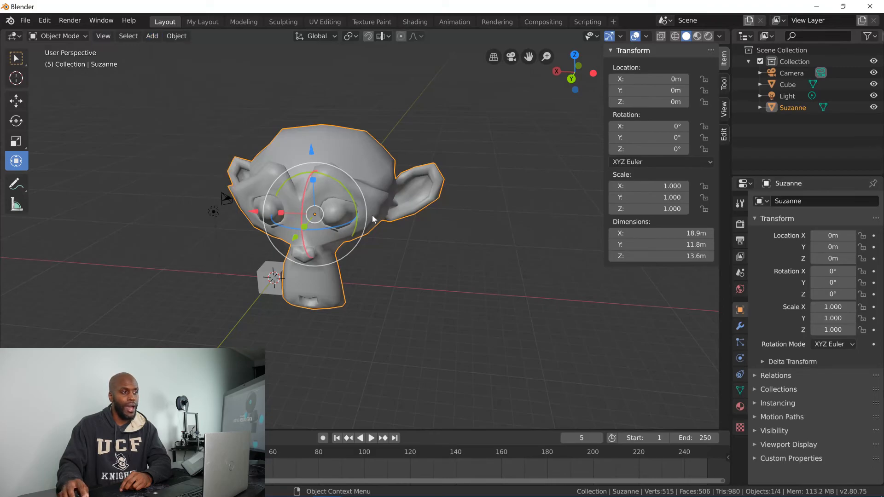
left_click(150, 37)
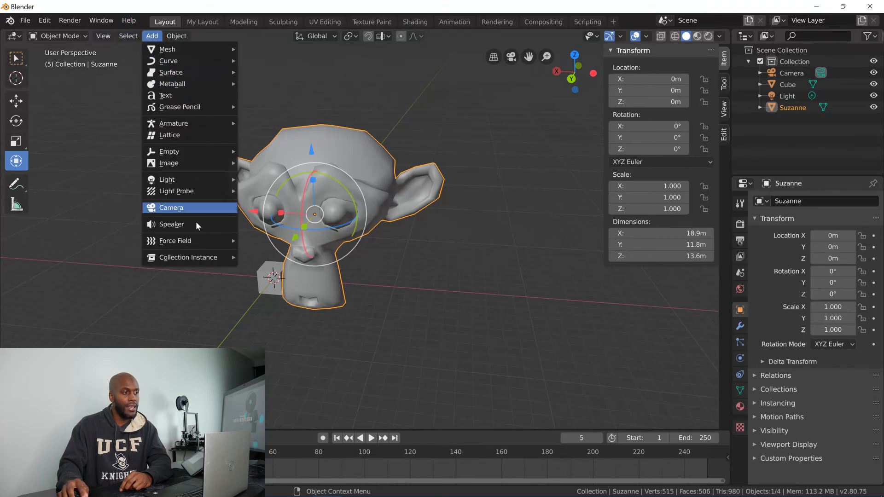
left_click(176, 36)
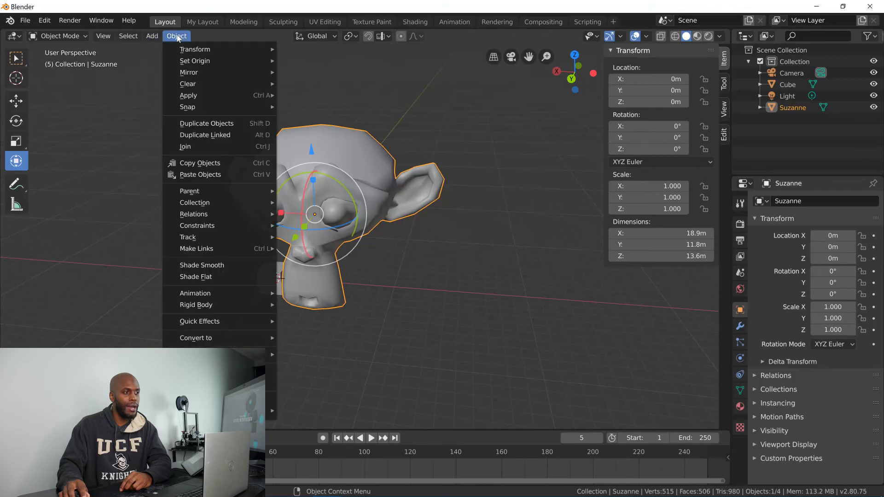
mouse_move(196, 54)
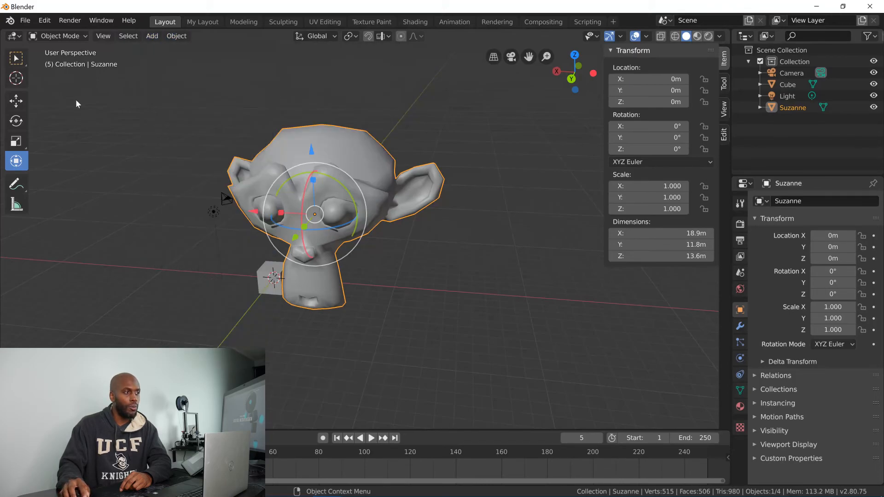
Switch the monkey to Edit Mode and review the selection commands offered there.
left_click(54, 36)
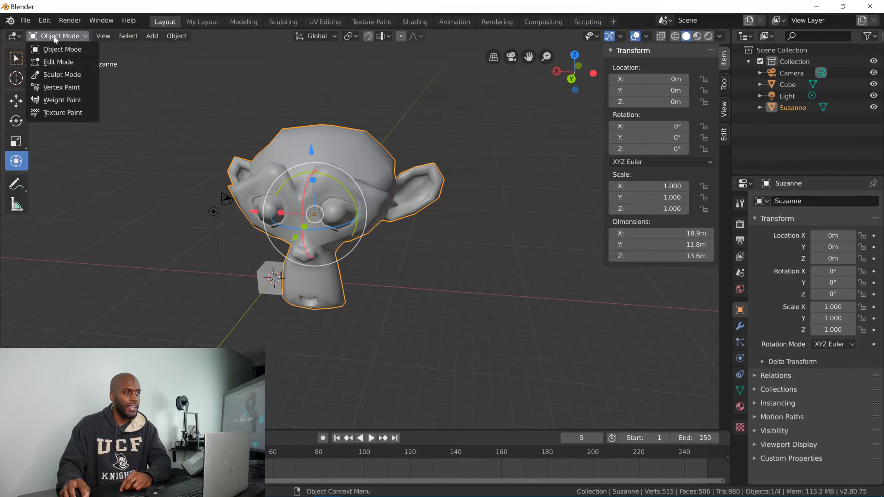
left_click(54, 62)
left_click(142, 36)
left_click(153, 35)
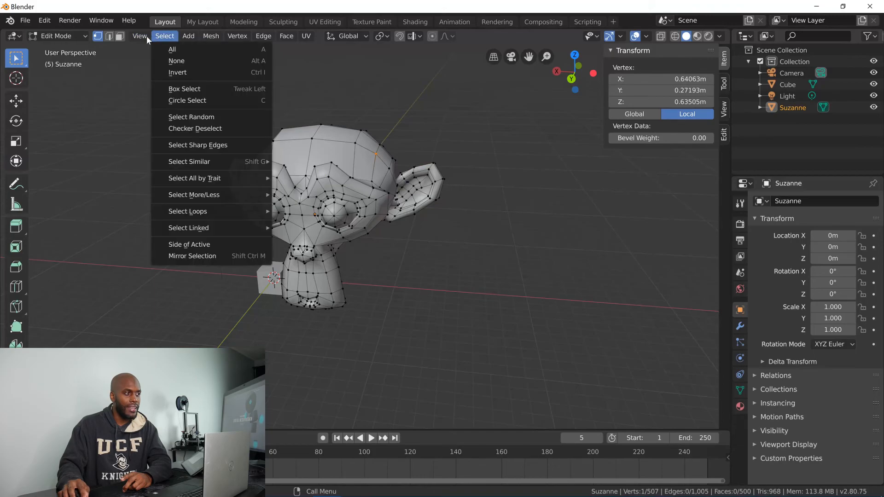
Switch the monkey to Sculpt Mode and on to Vertex Paint to compare their available commands.
left_click(66, 36)
left_click(62, 69)
left_click(62, 34)
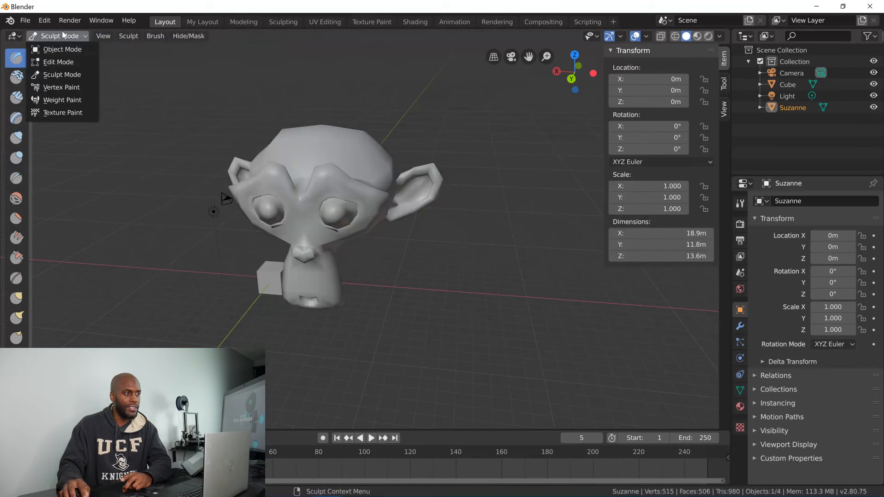
left_click(66, 90)
left_click(57, 39)
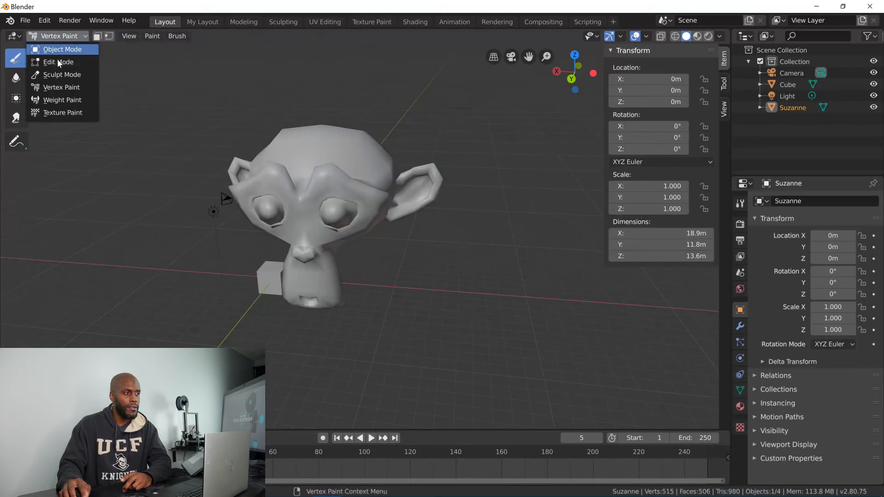
left_click(62, 87)
Switch the monkey to Edit Mode and review the select, mesh, vertex and edge commands offered there.
left_click(56, 39)
left_click(59, 62)
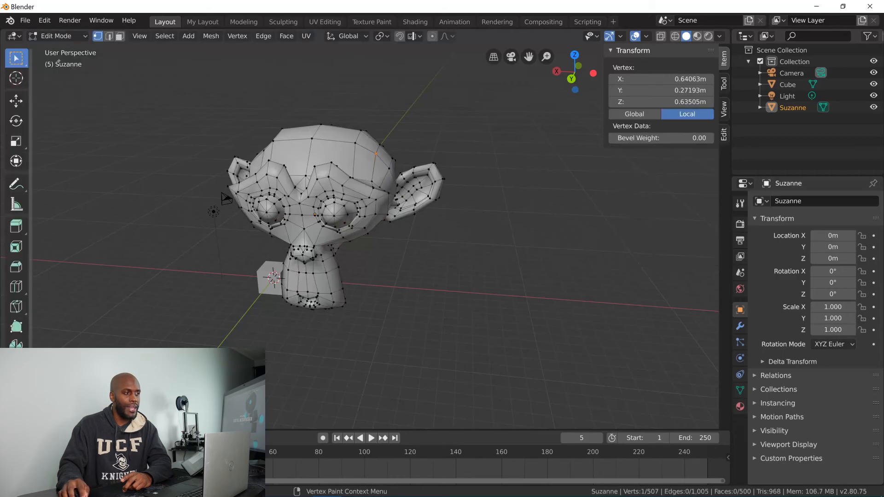
left_click(165, 36)
mouse_move(199, 36)
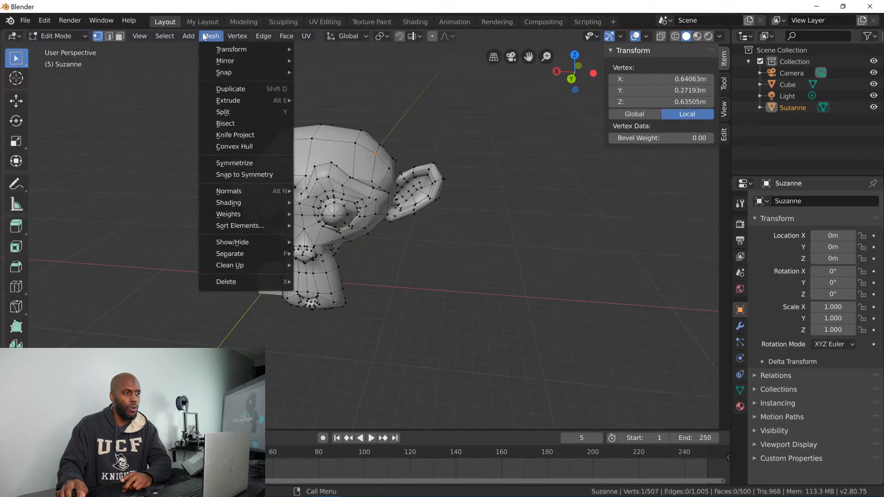
mouse_move(230, 37)
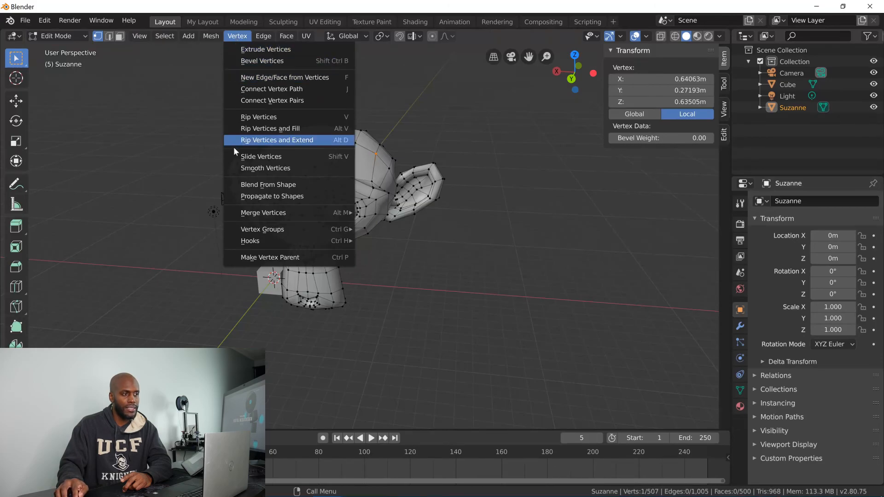
mouse_move(270, 41)
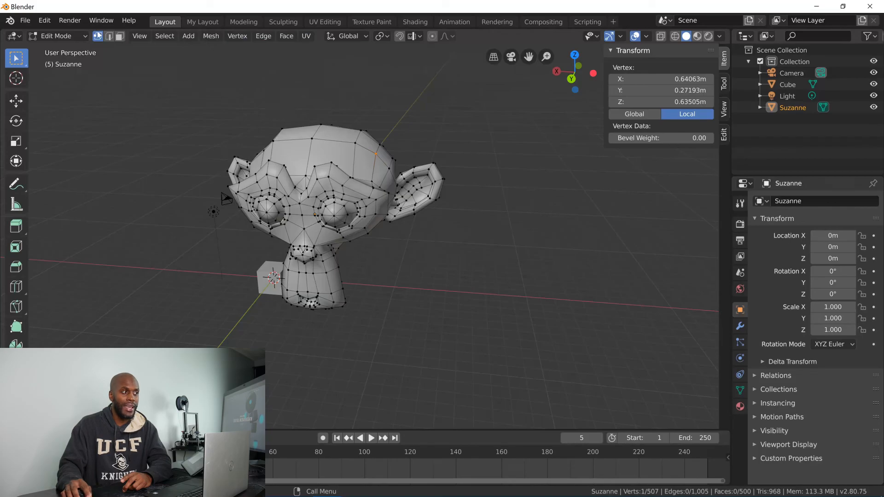
Switch the monkey between Object Mode and Edit Mode to compare them, ending in Object Mode.
left_click(81, 35)
left_click(62, 47)
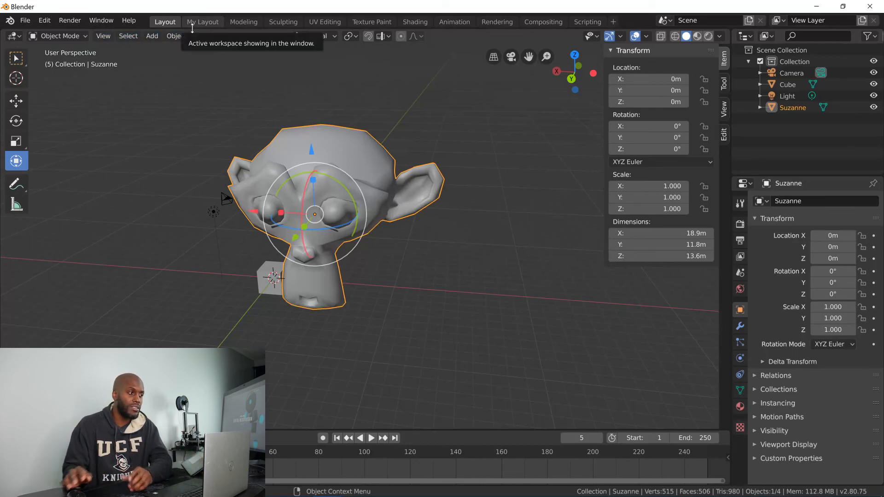
left_click(81, 36)
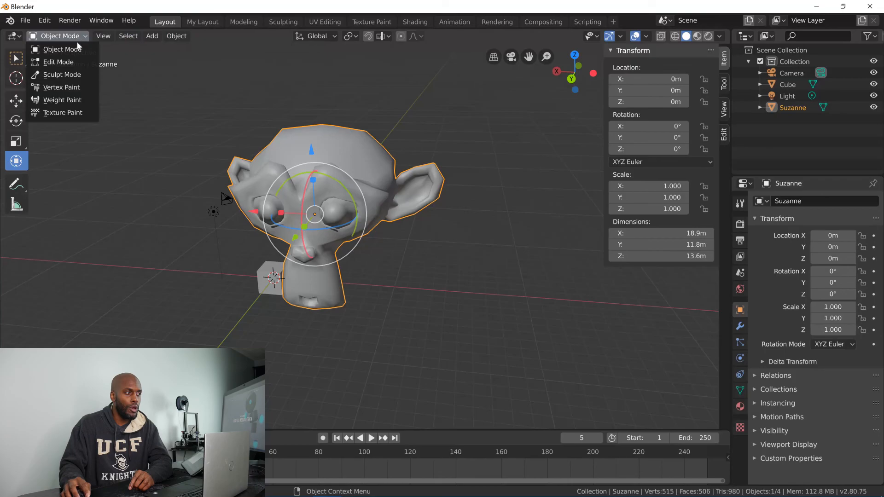
left_click(72, 62)
left_click(80, 37)
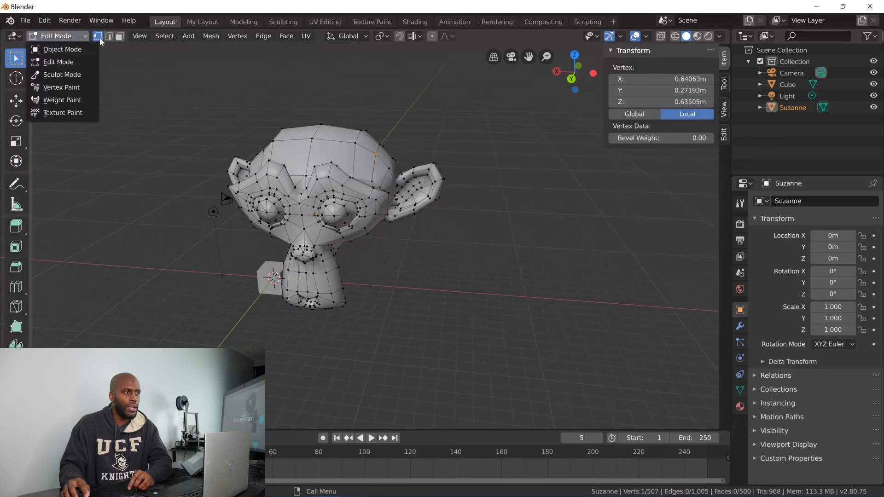
left_click(76, 39)
left_click(70, 63)
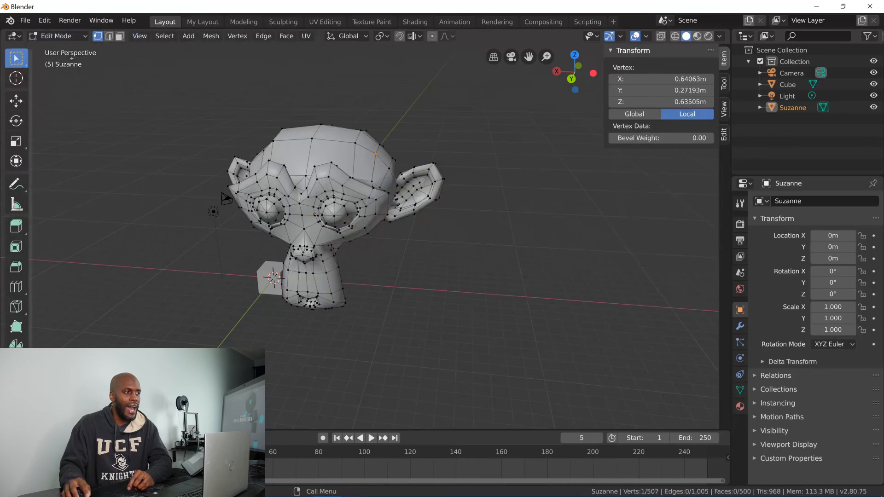
left_click(75, 36)
left_click(73, 54)
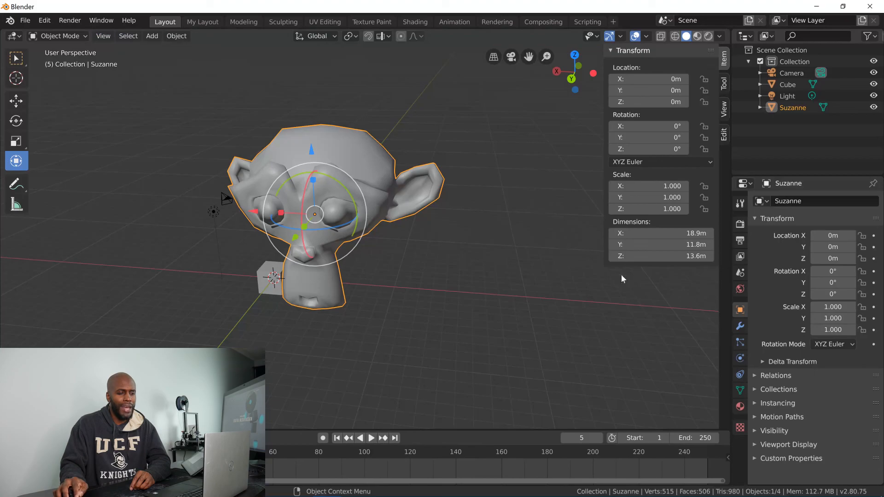
View the monkey's modifier properties, followed by the active Transform tool's settings.
left_click(739, 327)
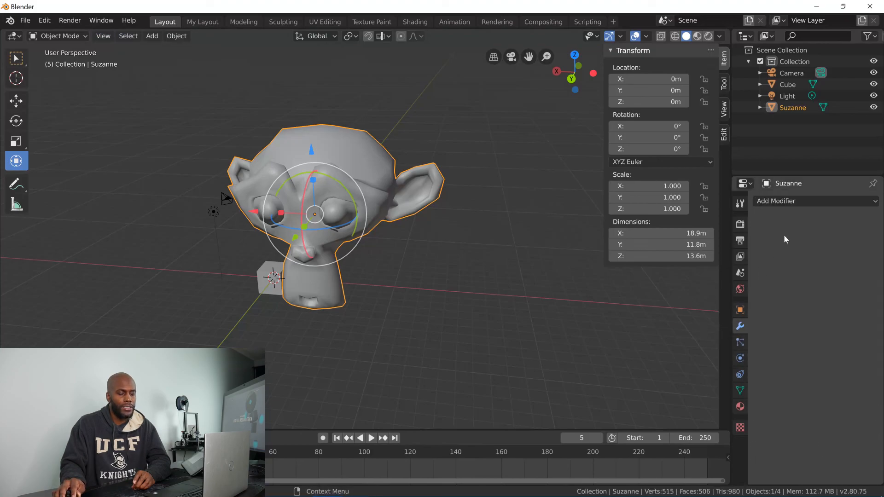
left_click(69, 36)
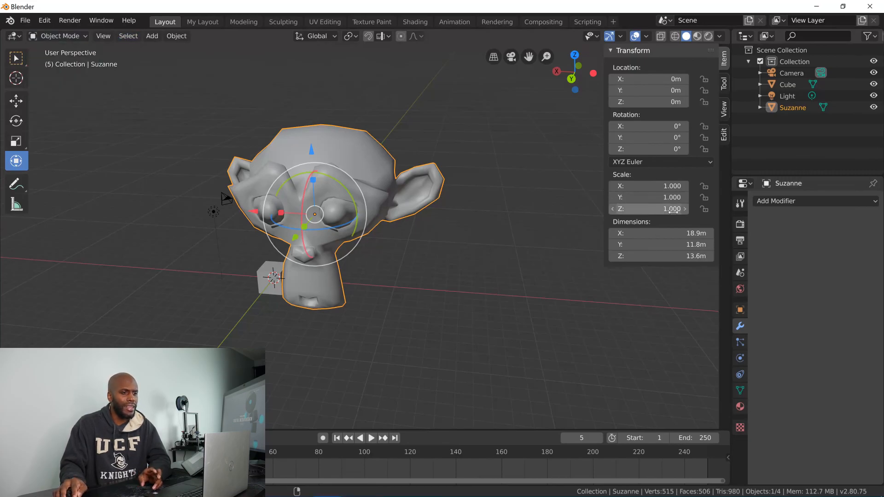
left_click(739, 205)
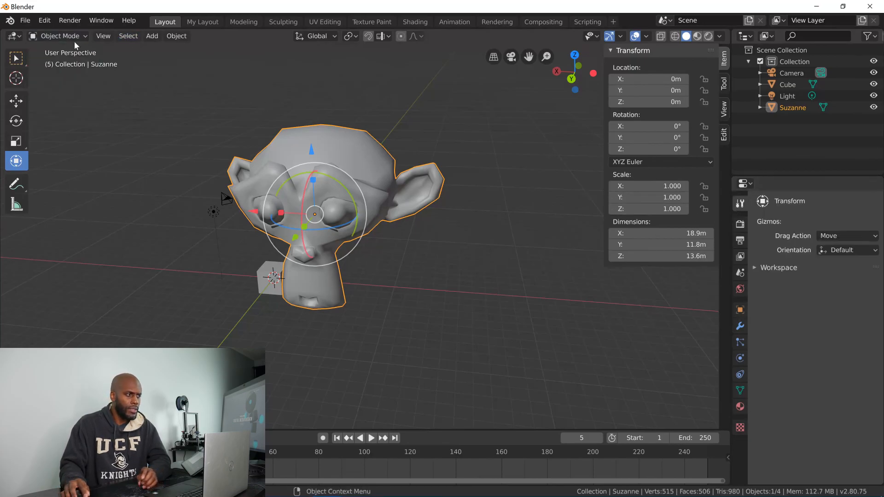